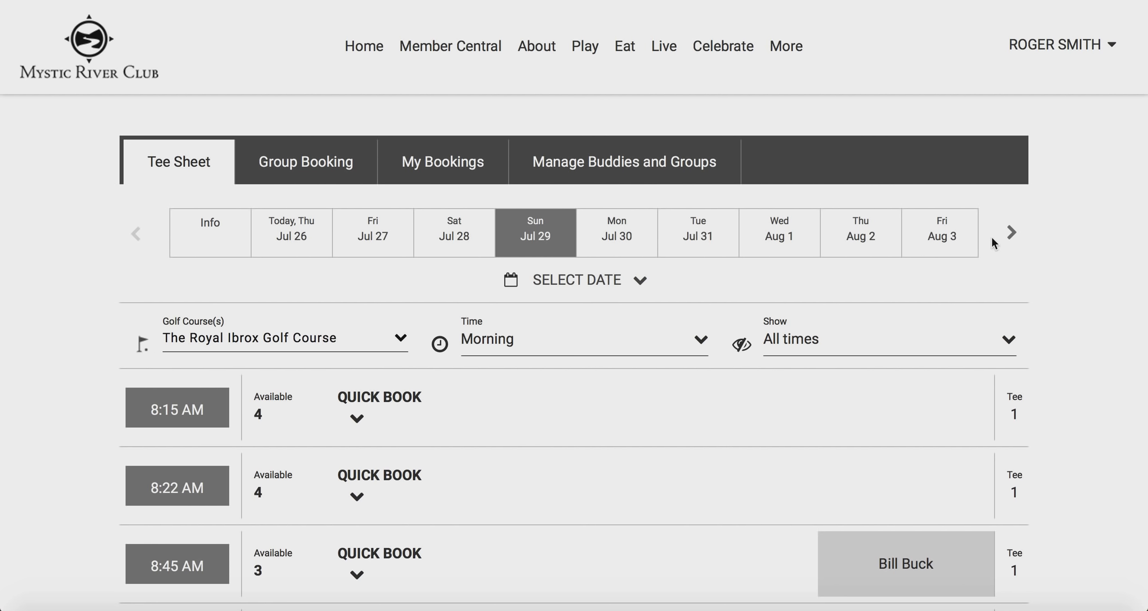
# Pick Tuesday, July 31 in the calendar so the Royal Ibrox tee sheet shows that morning
pyautogui.click(1009, 241)
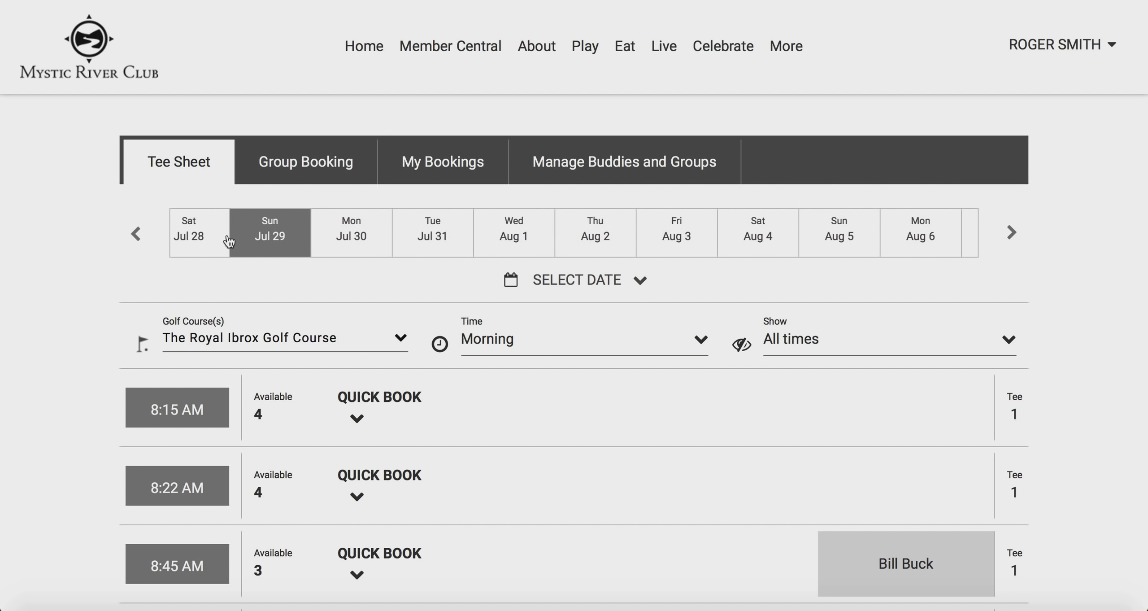
pyautogui.click(135, 235)
pyautogui.click(136, 234)
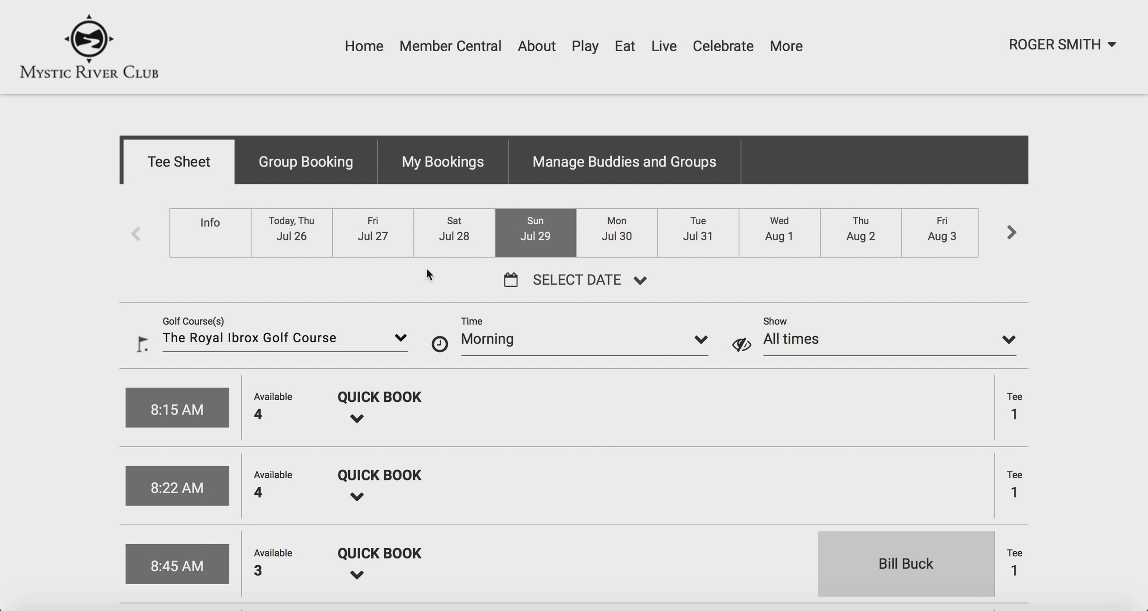
pyautogui.click(532, 290)
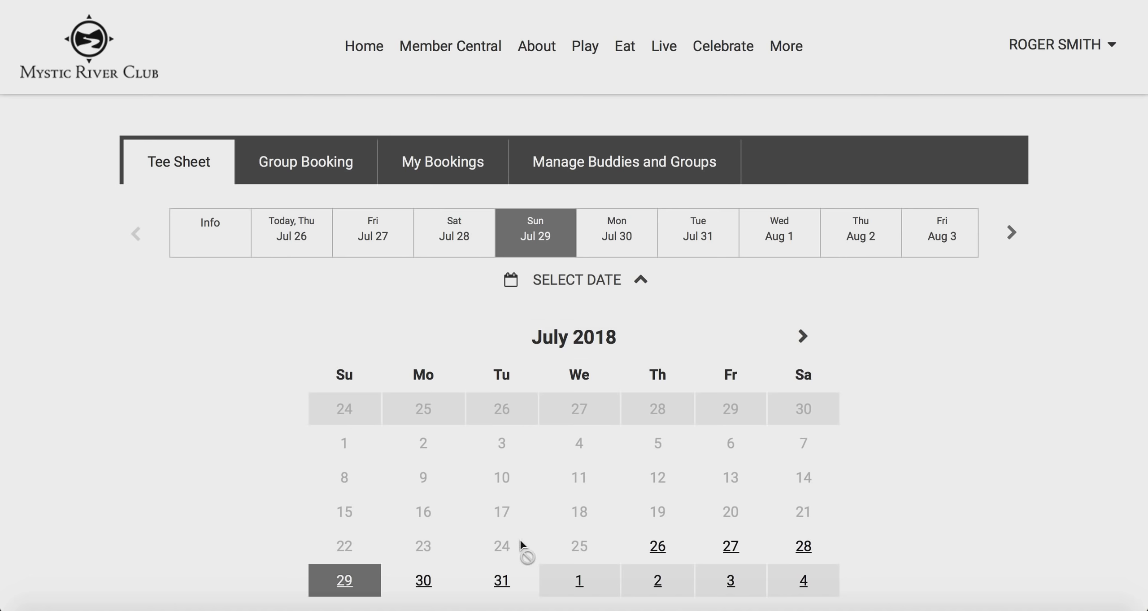
pyautogui.click(502, 581)
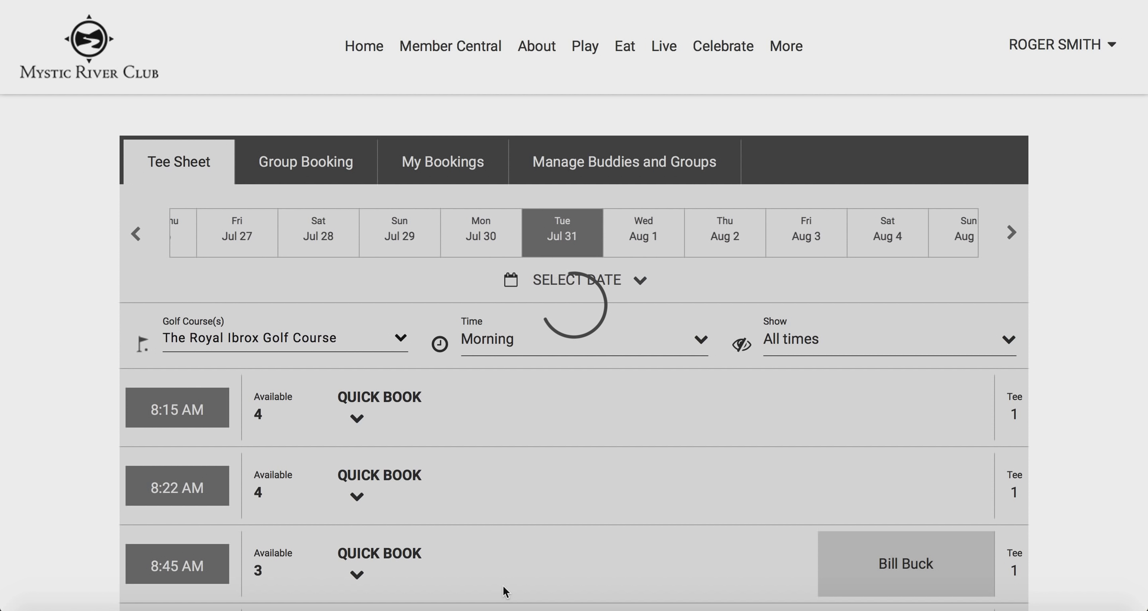
pyautogui.scroll(-3, 506, 592)
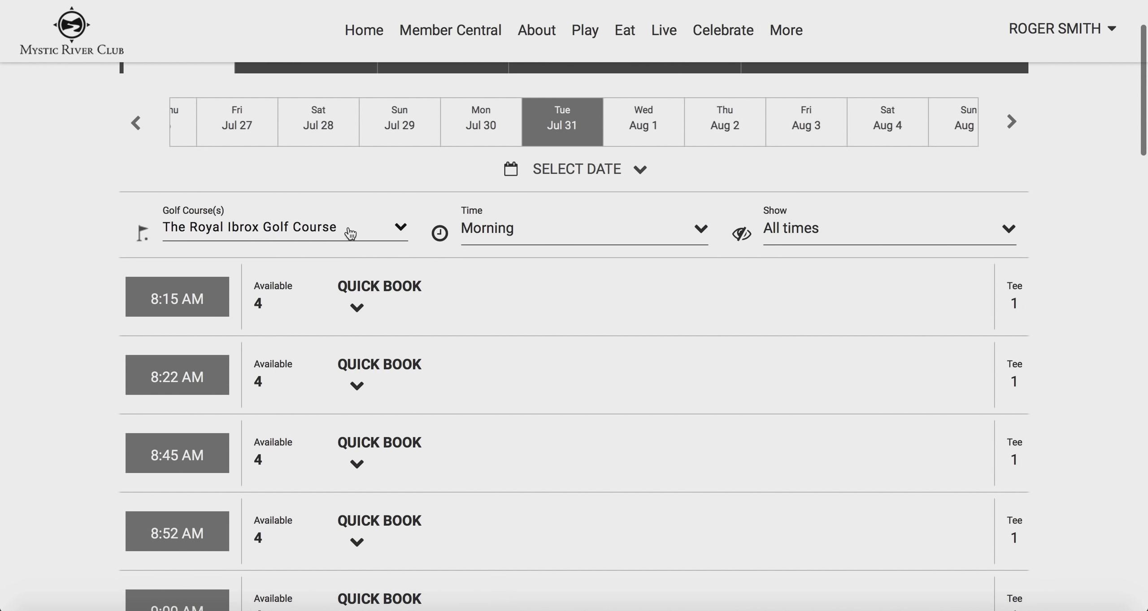
pyautogui.click(350, 233)
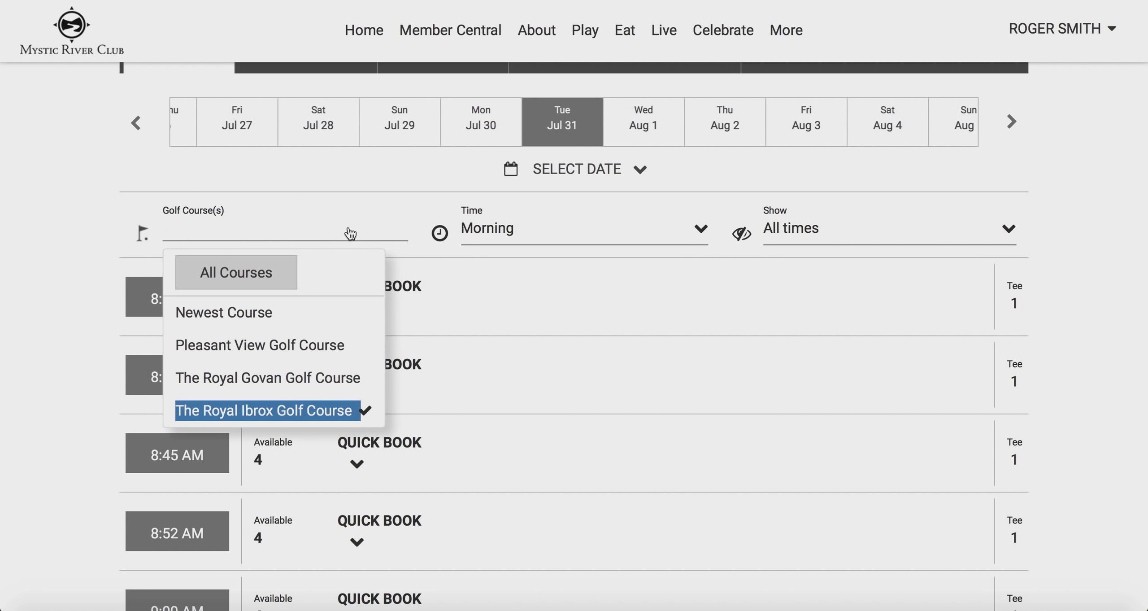
pyautogui.click(299, 380)
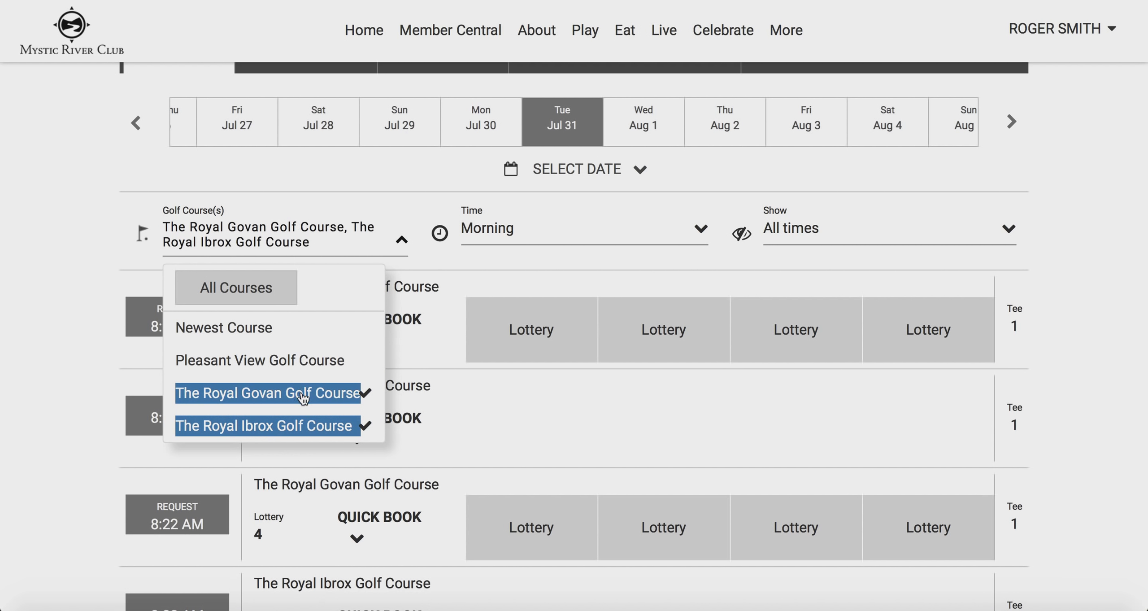
pyautogui.click(1082, 314)
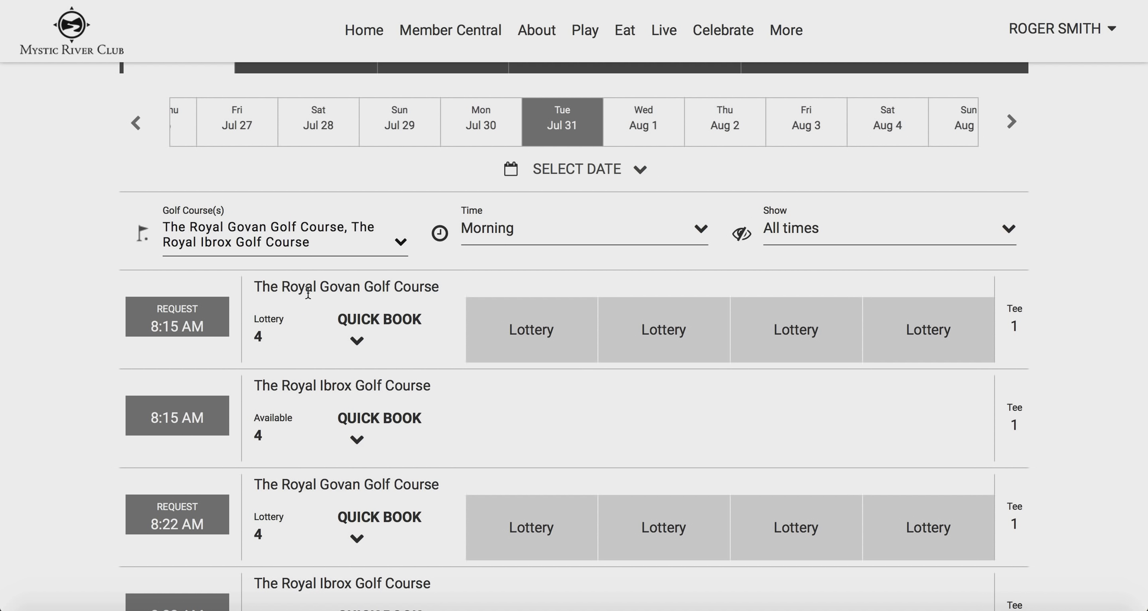
pyautogui.click(323, 239)
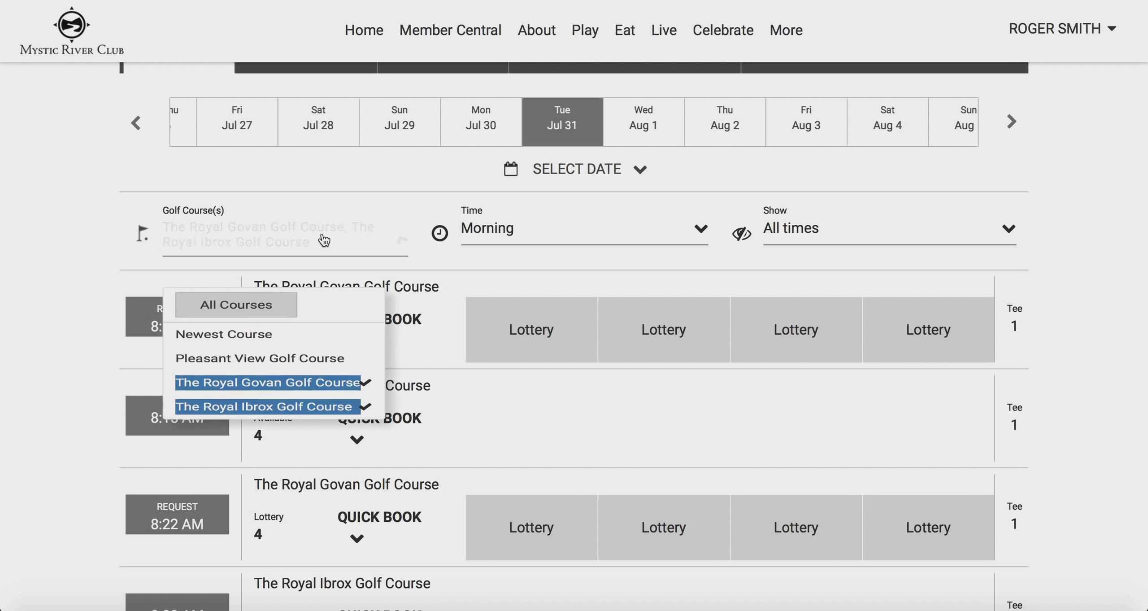
pyautogui.click(285, 393)
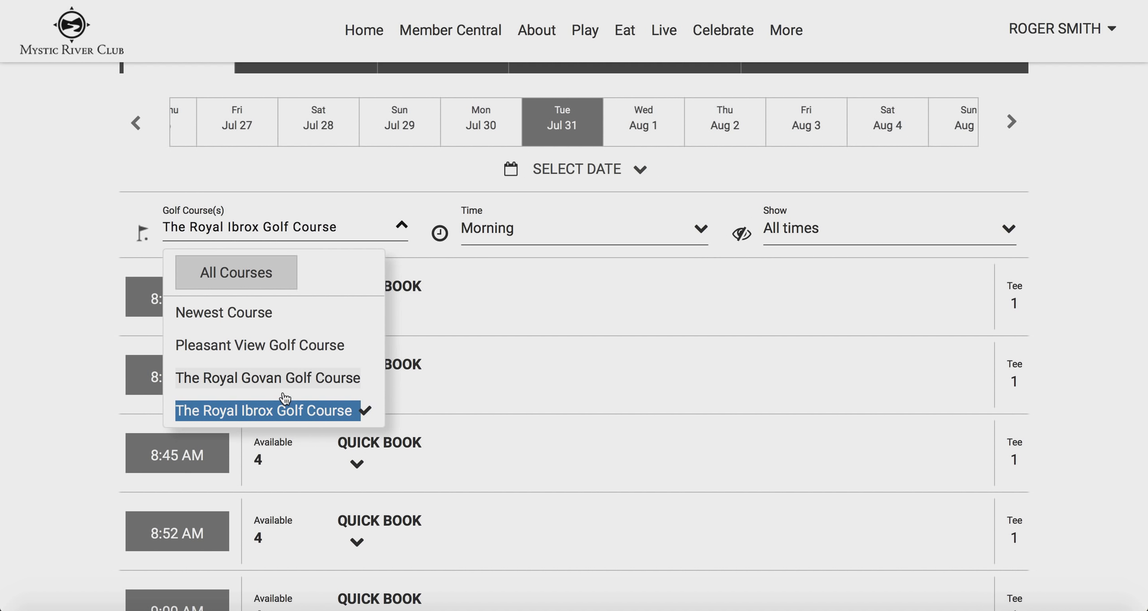
pyautogui.click(1057, 221)
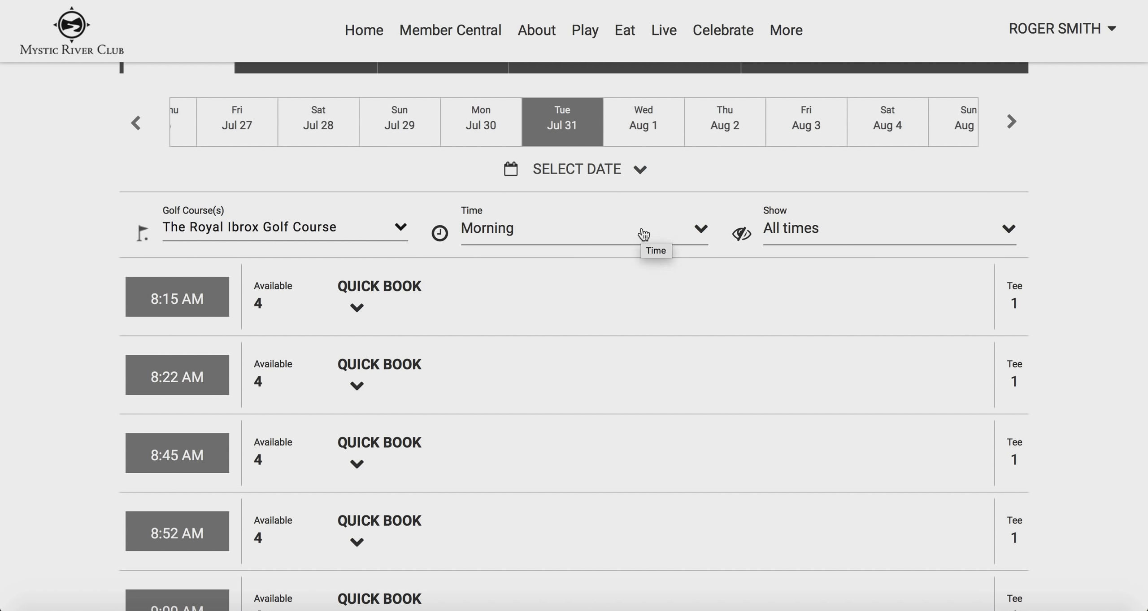
pyautogui.click(643, 234)
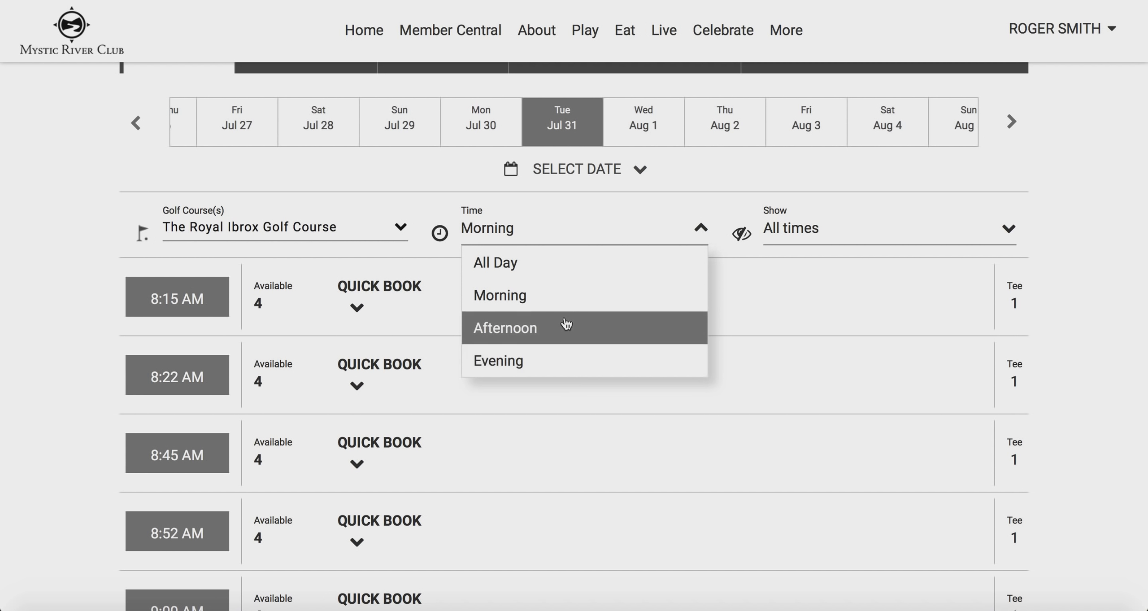
pyautogui.click(561, 304)
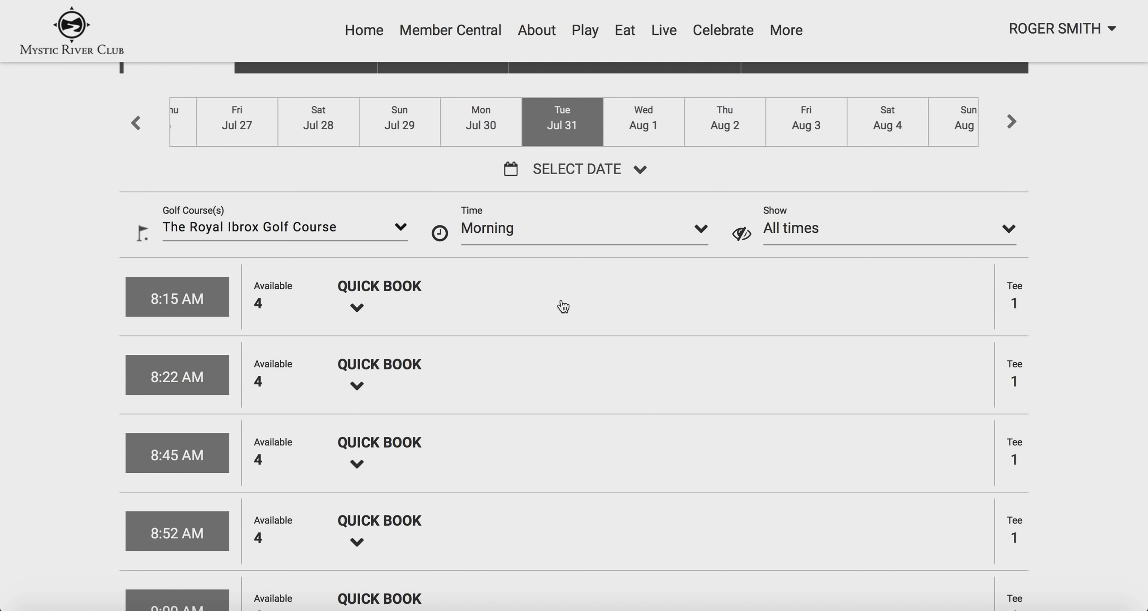
pyautogui.click(835, 239)
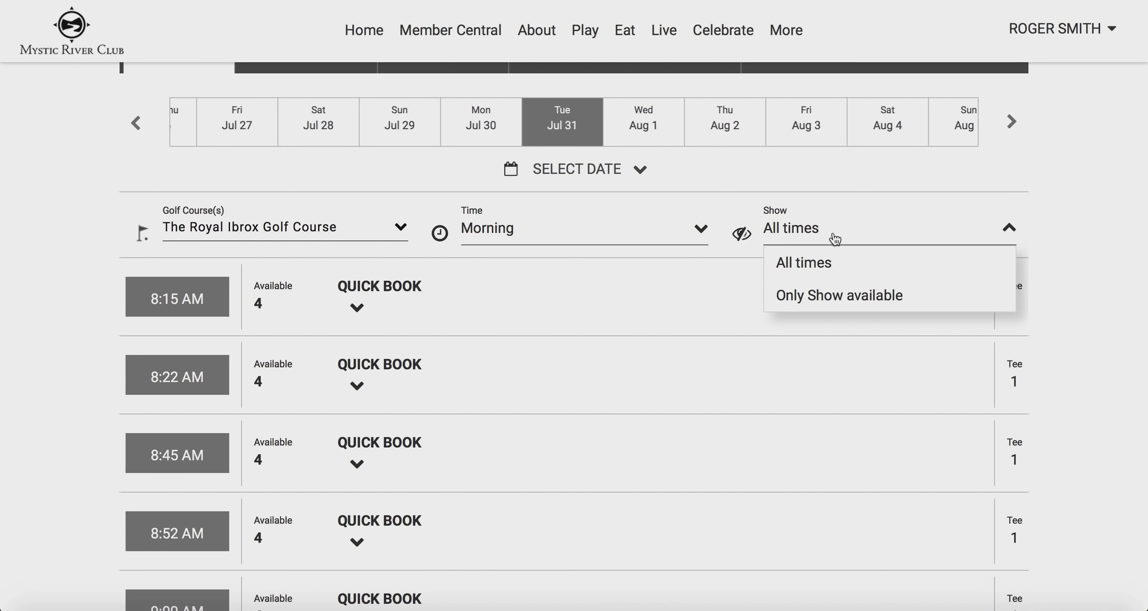
pyautogui.click(1120, 249)
pyautogui.scroll(-2, 1121, 248)
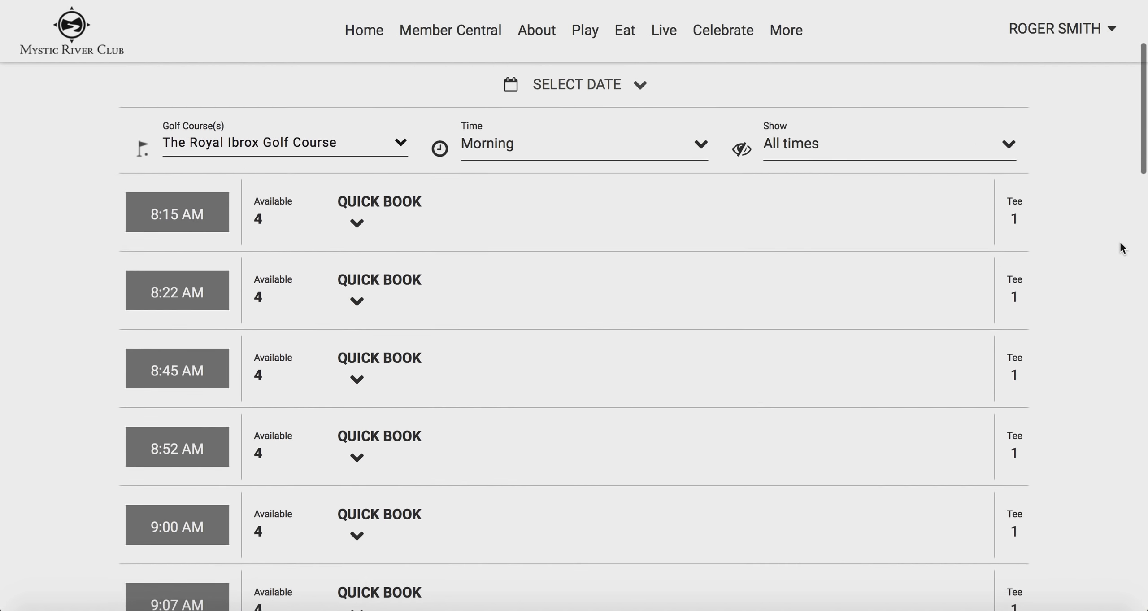
# Scroll to the 10:00 AM row and open a Quick Book reservation for that slot
pyautogui.scroll(-12, 1121, 248)
pyautogui.scroll(-4, 1120, 248)
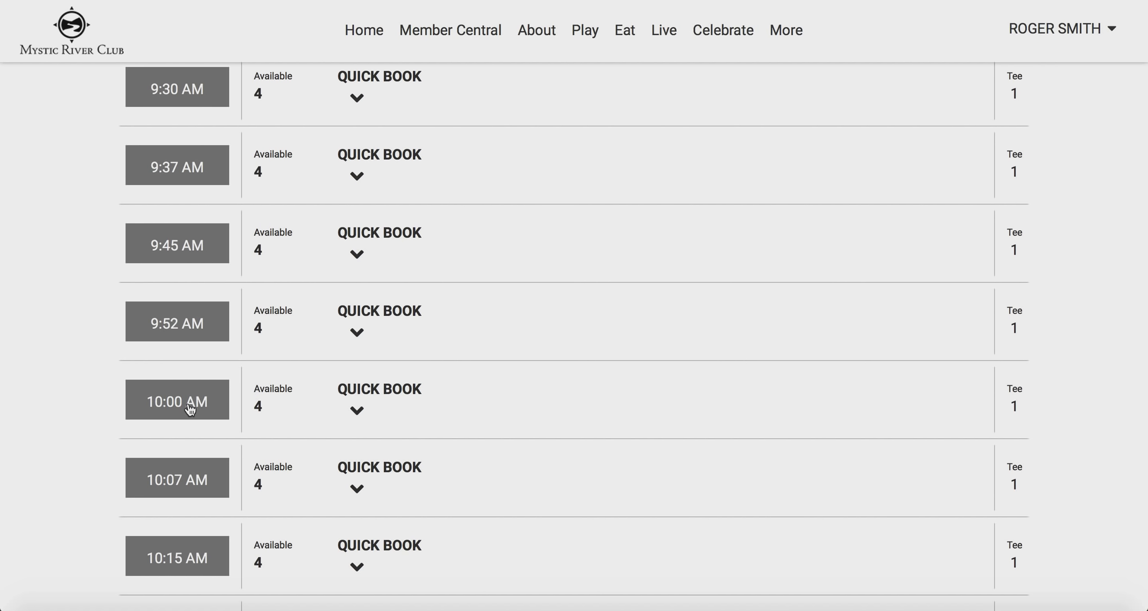
pyautogui.click(358, 411)
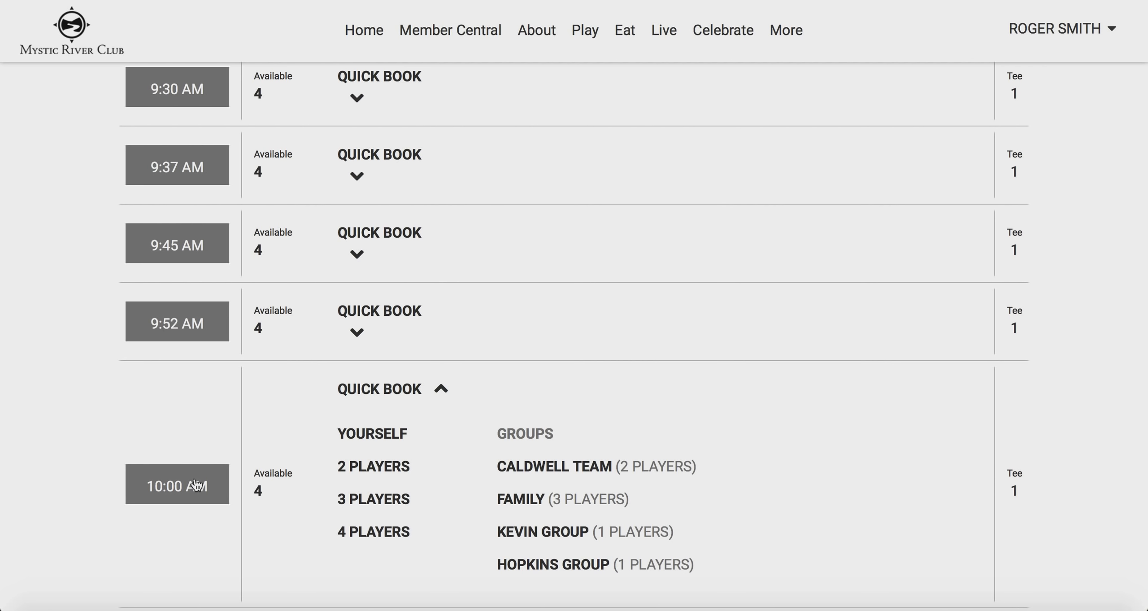
pyautogui.click(195, 484)
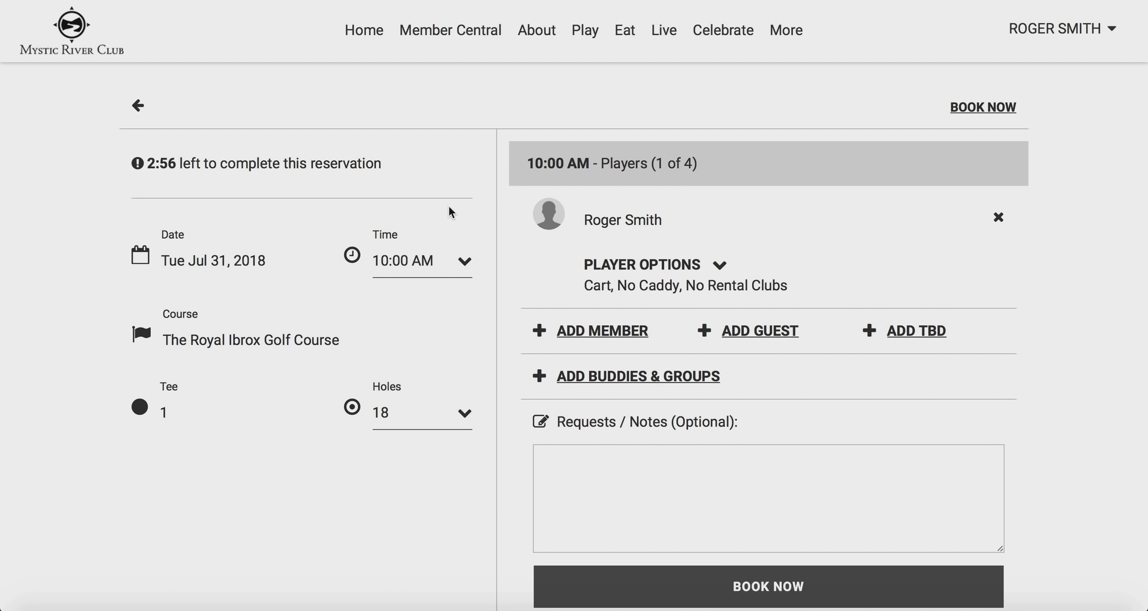
pyautogui.moveTo(389, 166); pyautogui.dragTo(147, 162)
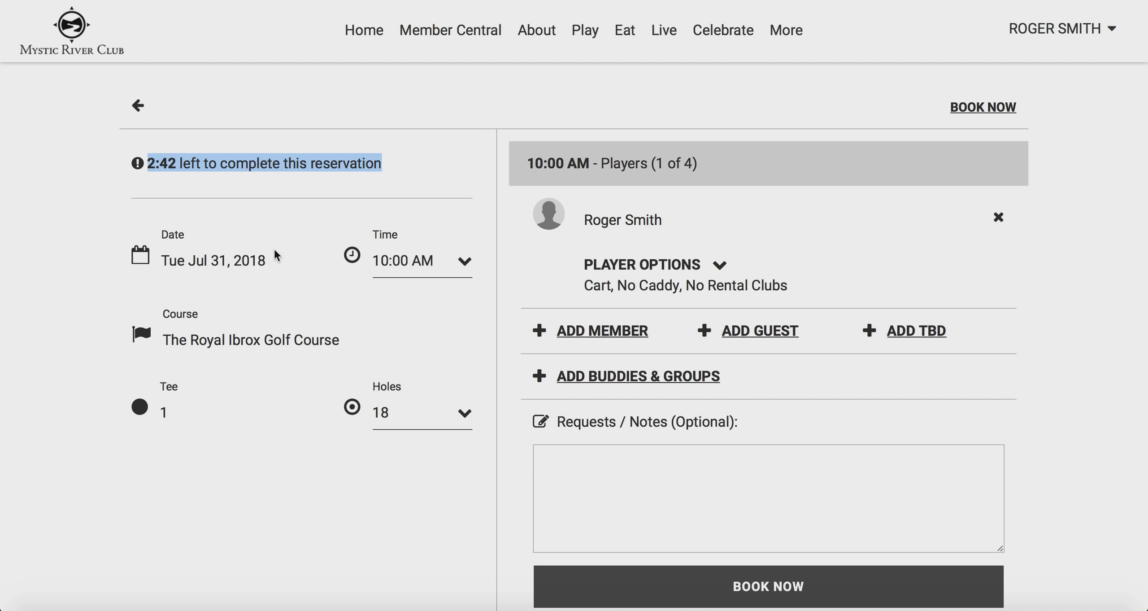
pyautogui.click(333, 333)
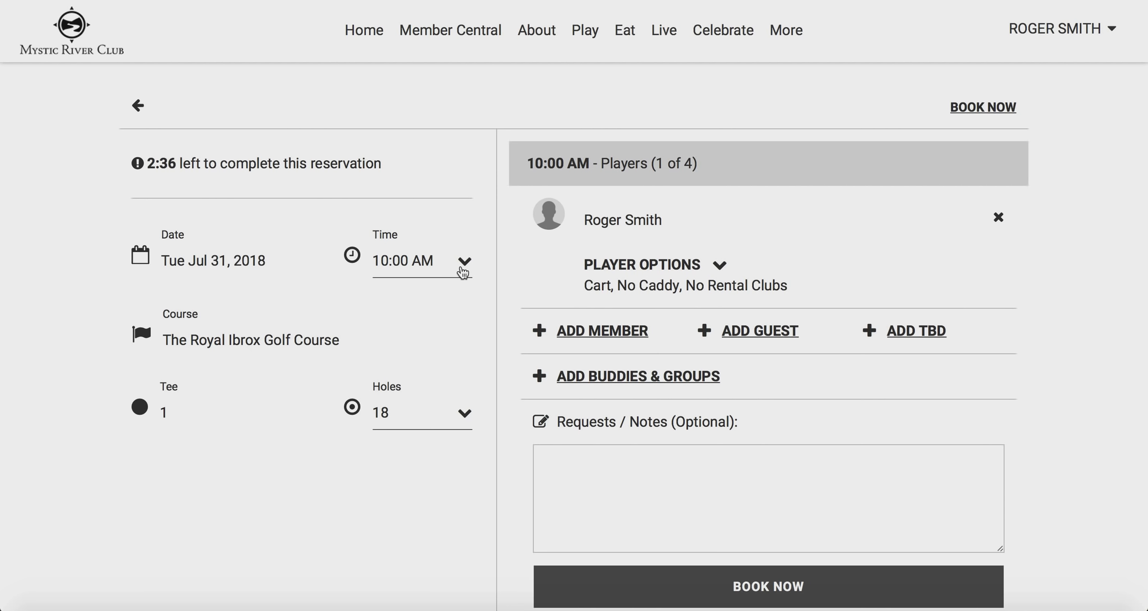
pyautogui.click(463, 272)
pyautogui.scroll(-5, 463, 357)
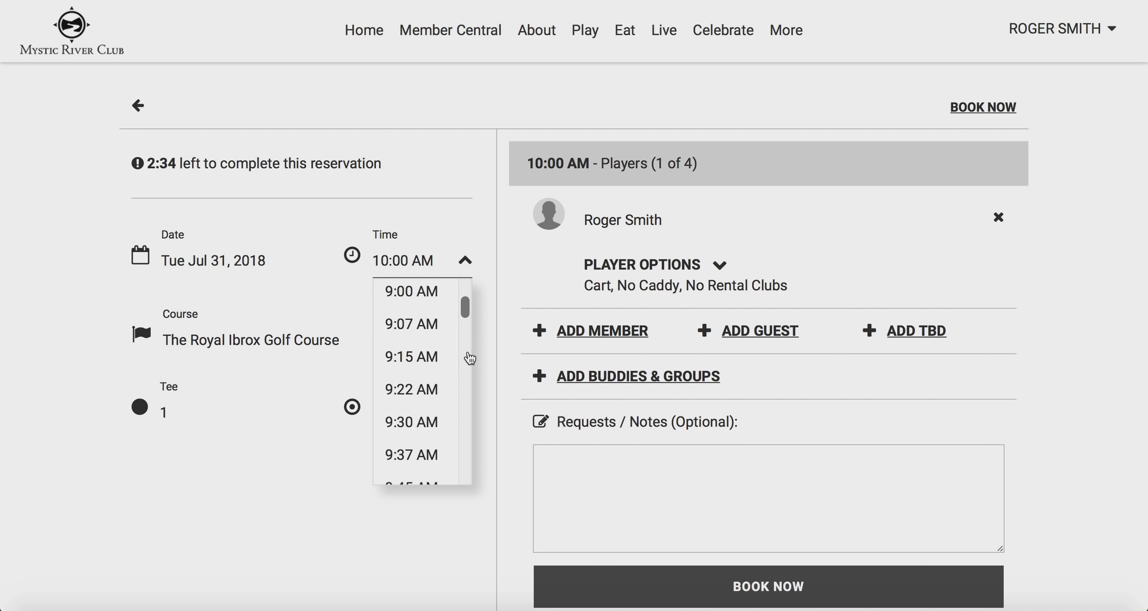
pyautogui.click(295, 485)
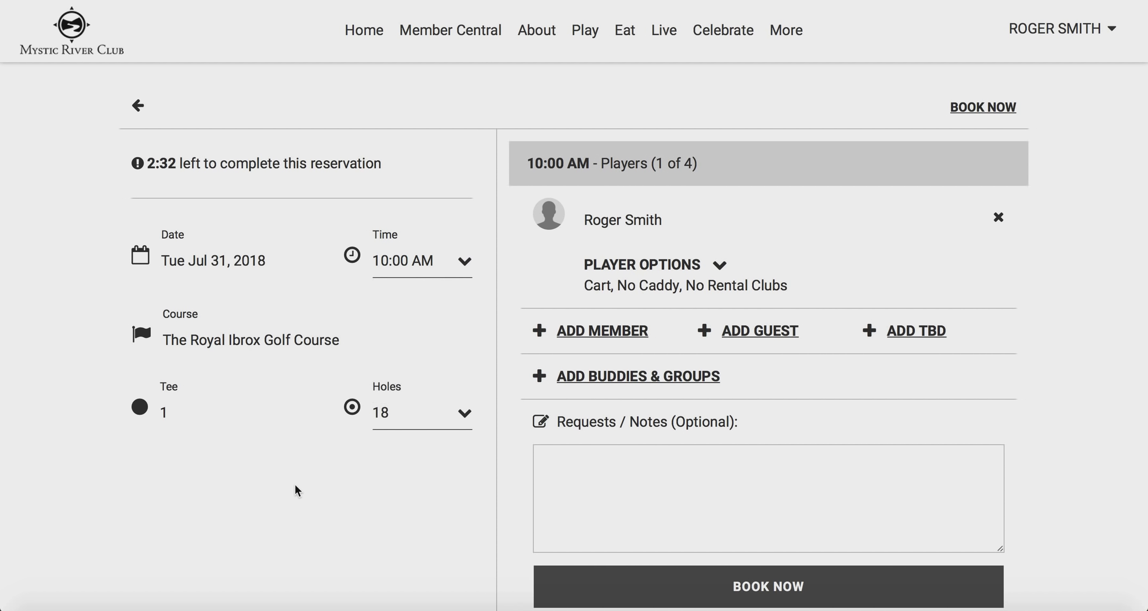
pyautogui.click(419, 428)
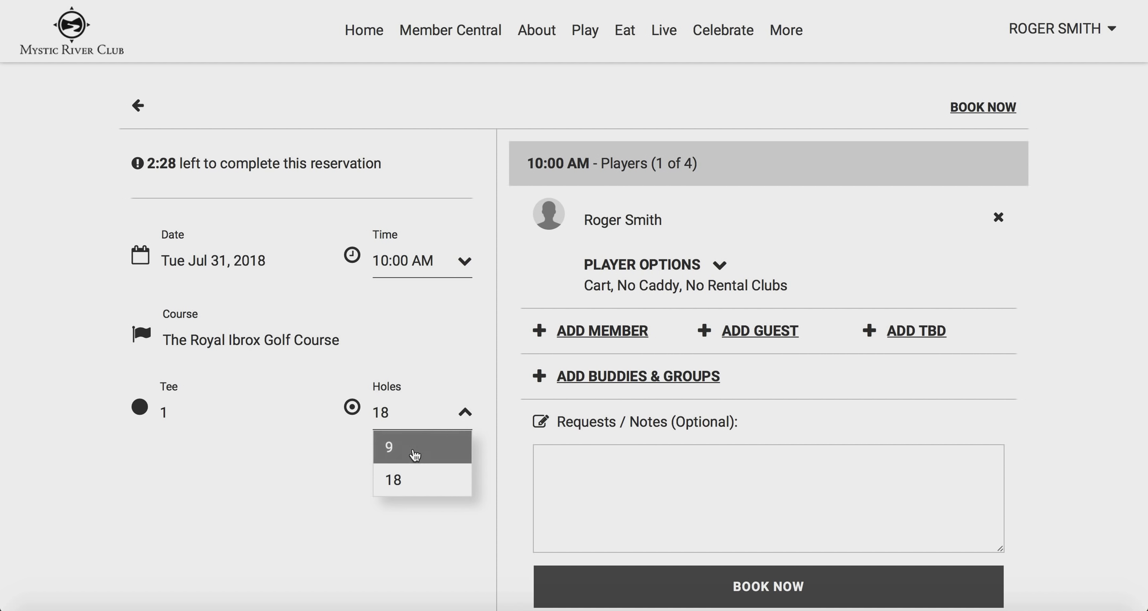
pyautogui.click(294, 469)
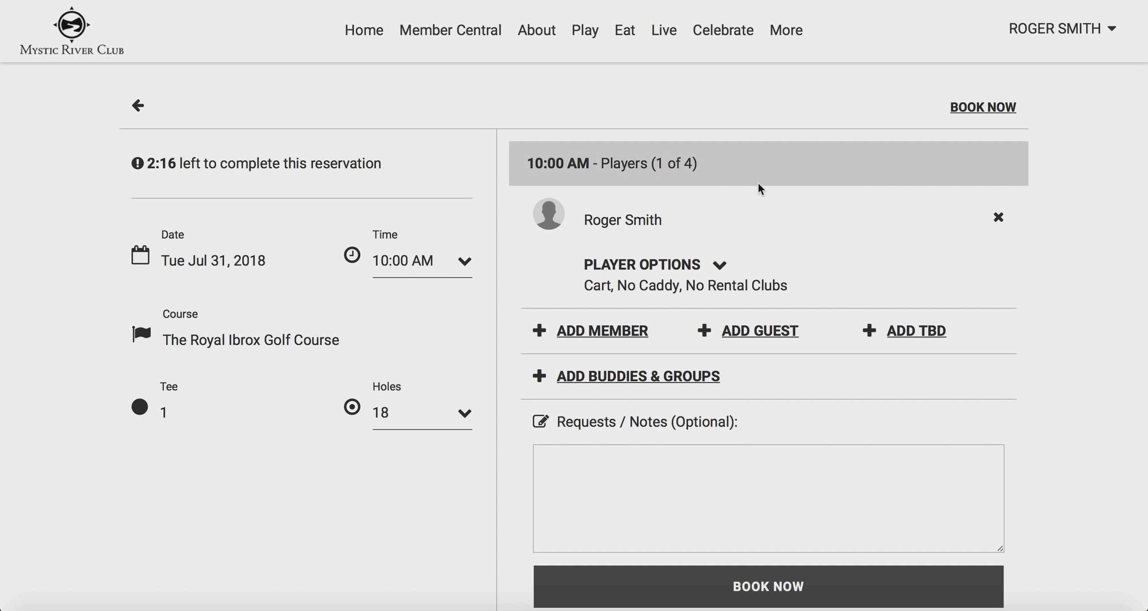
pyautogui.scroll(-2, 969, 576)
pyautogui.scroll(-1, 971, 575)
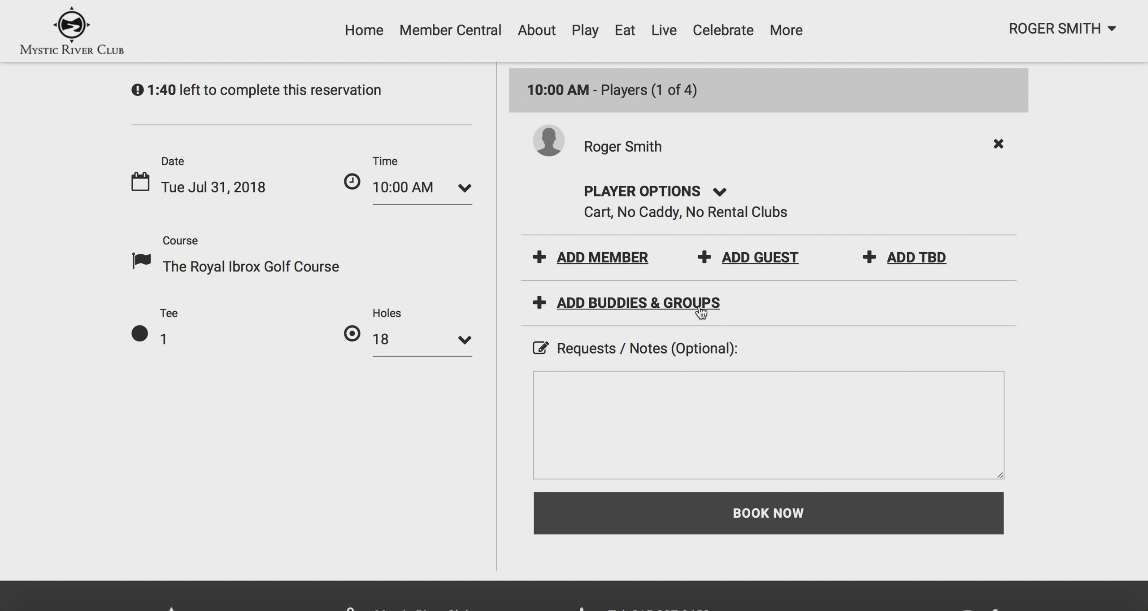
# Search members by surname and add the first match as the second player
pyautogui.click(602, 257)
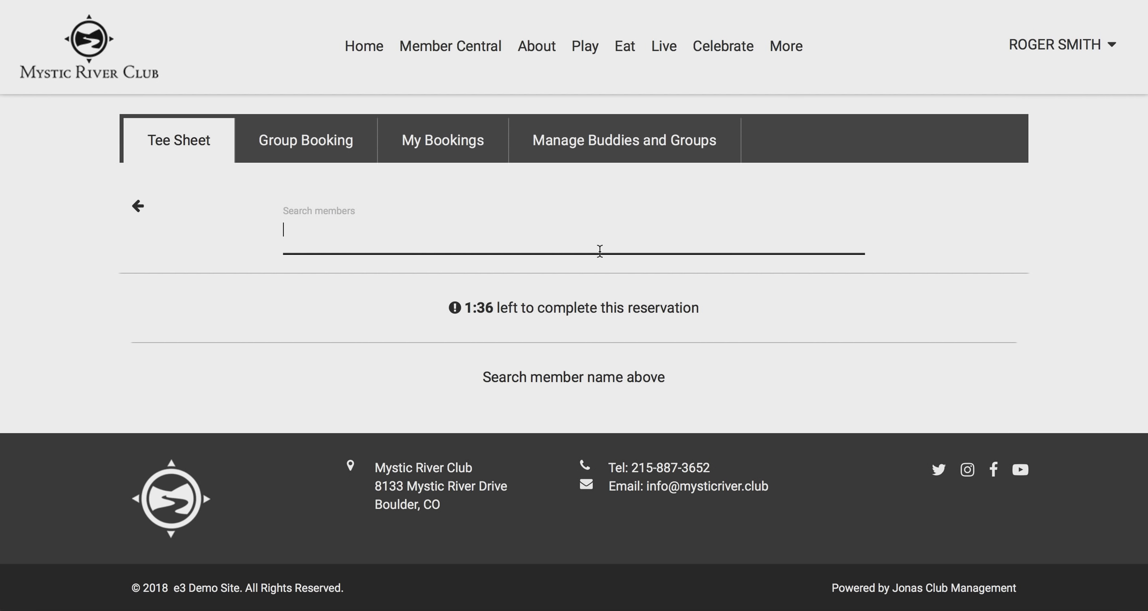
pyautogui.write('ackerman')
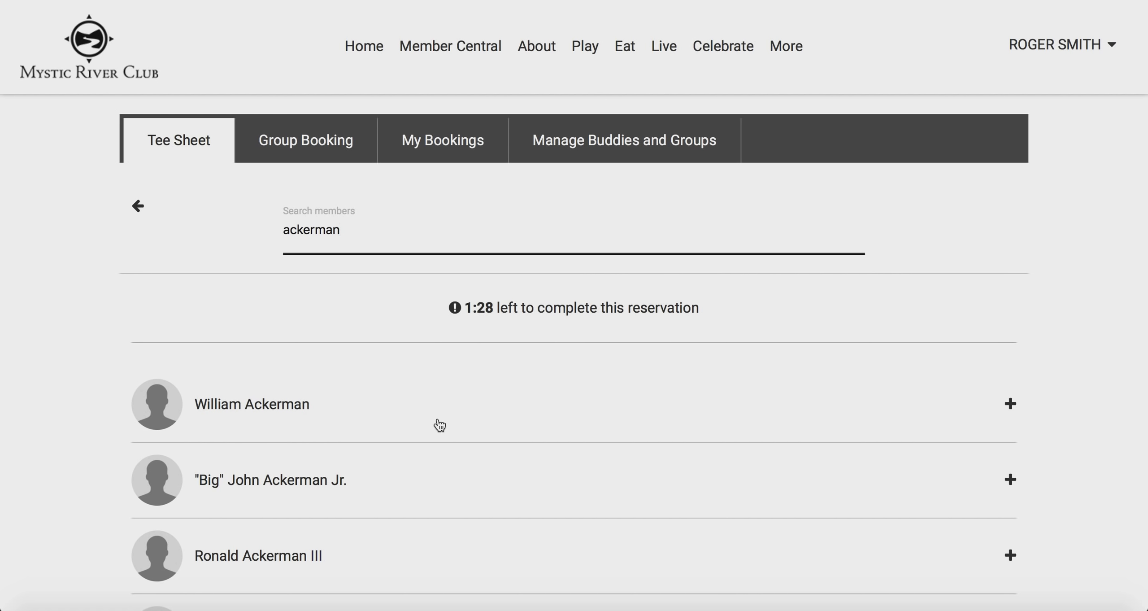
pyautogui.click(437, 424)
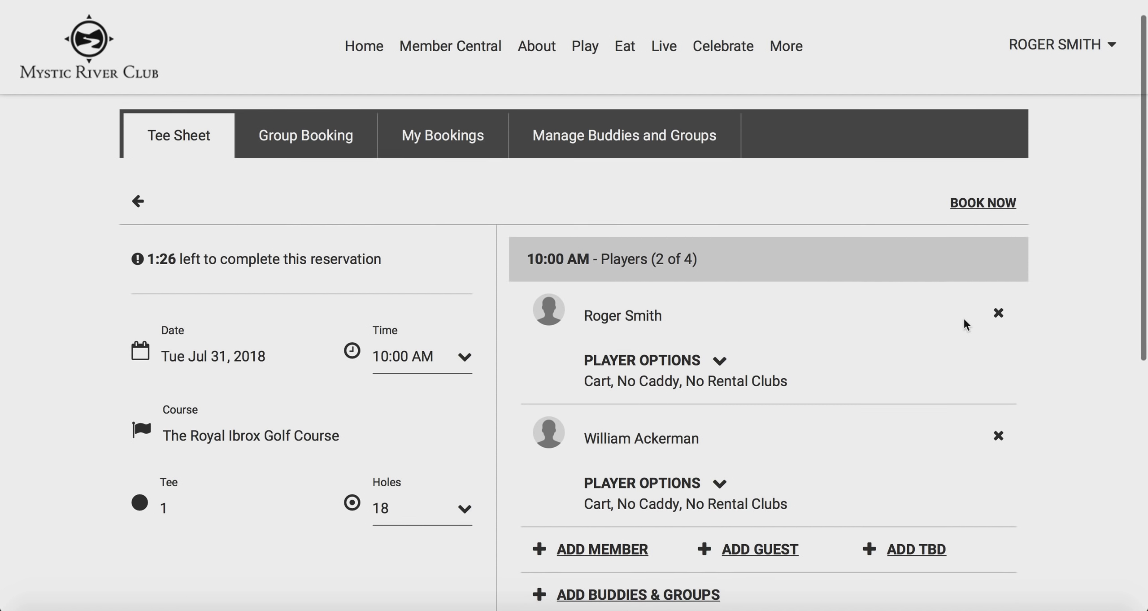
pyautogui.scroll(-4, 964, 319)
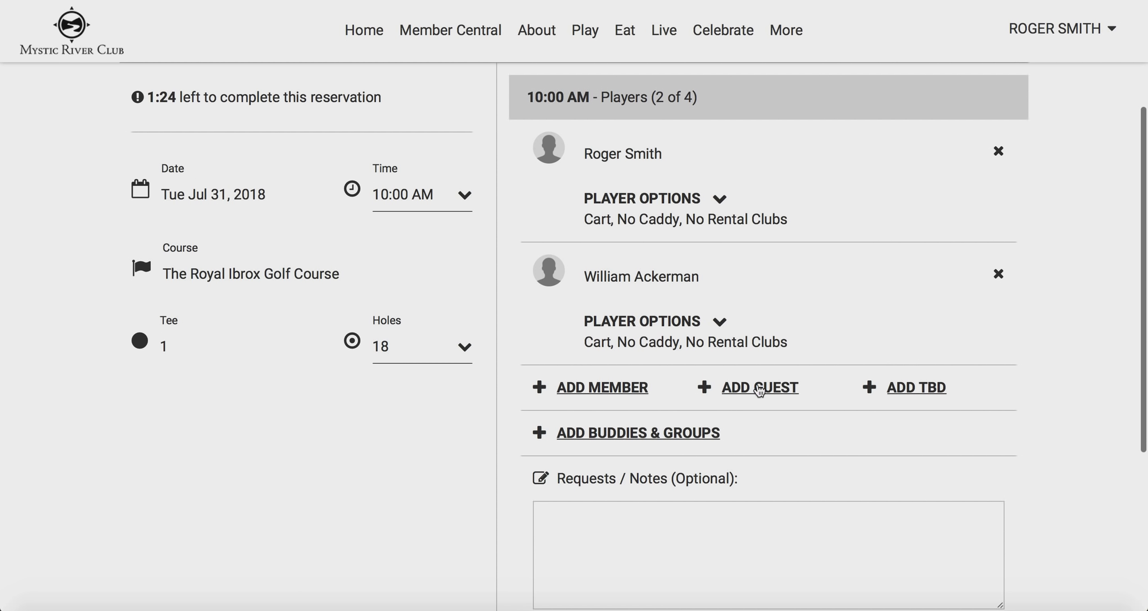
# Enter the guest's first name, last name and email address, then add them as the third player
pyautogui.click(757, 386)
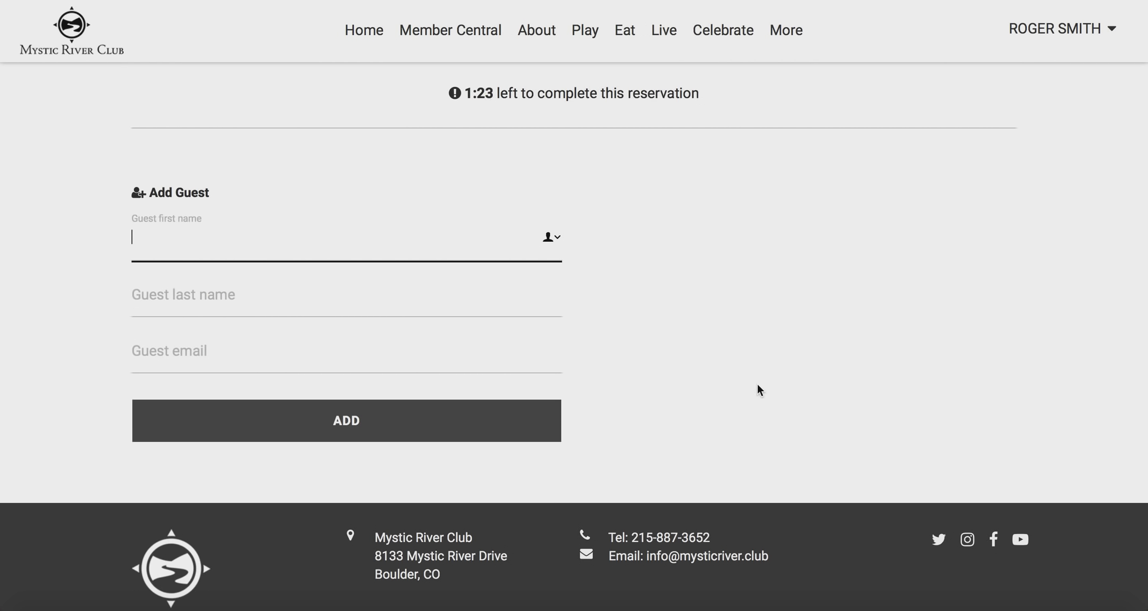
pyautogui.press('Tab')
pyautogui.press('Tab')
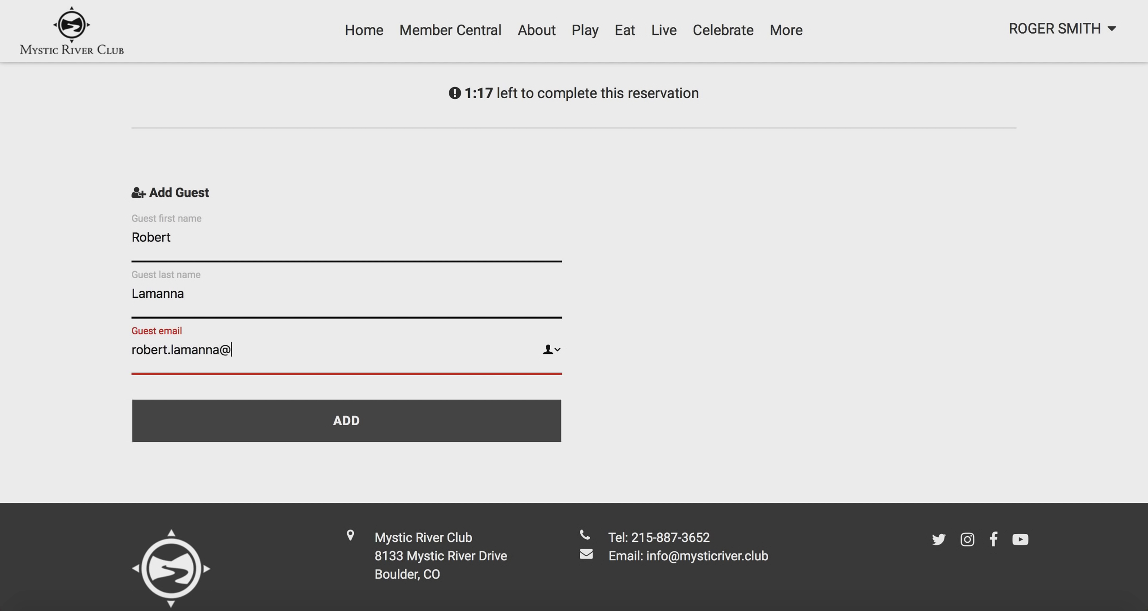
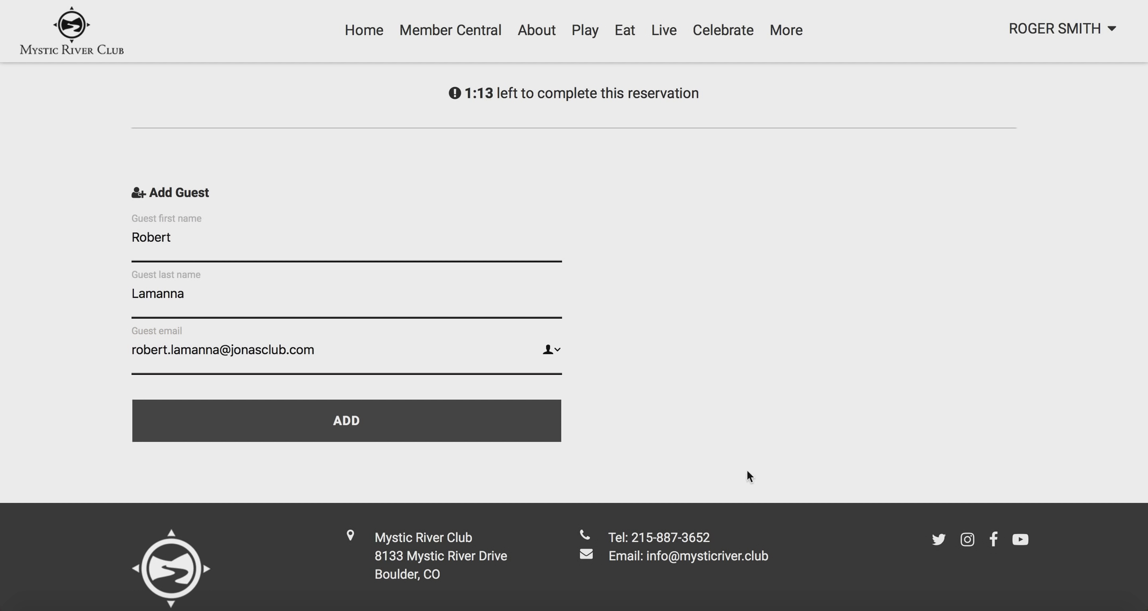
pyautogui.click(530, 431)
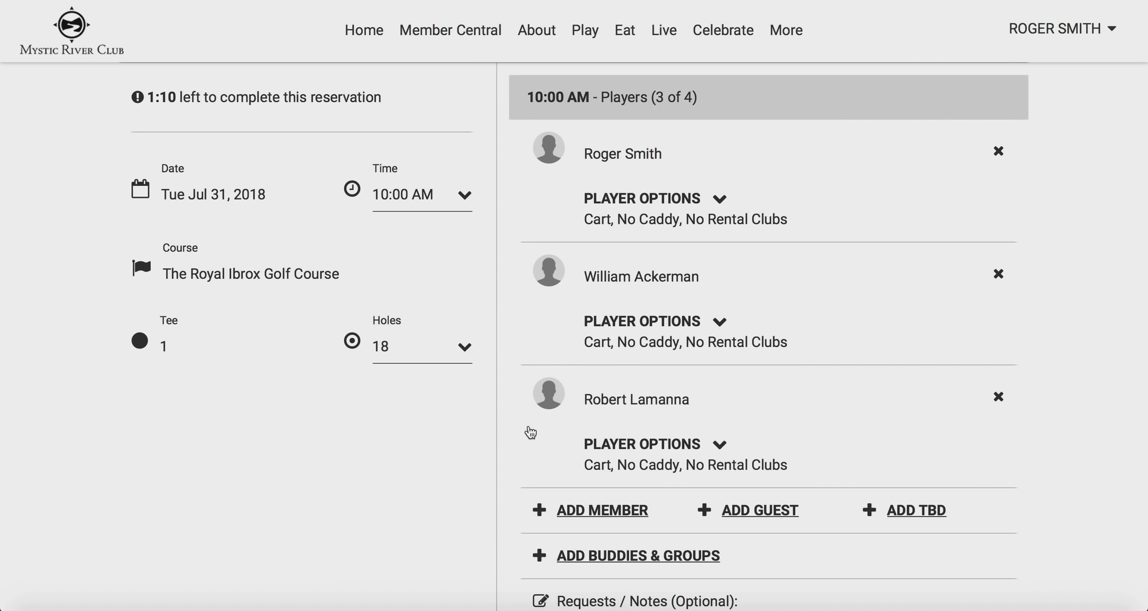
pyautogui.scroll(-4, 533, 430)
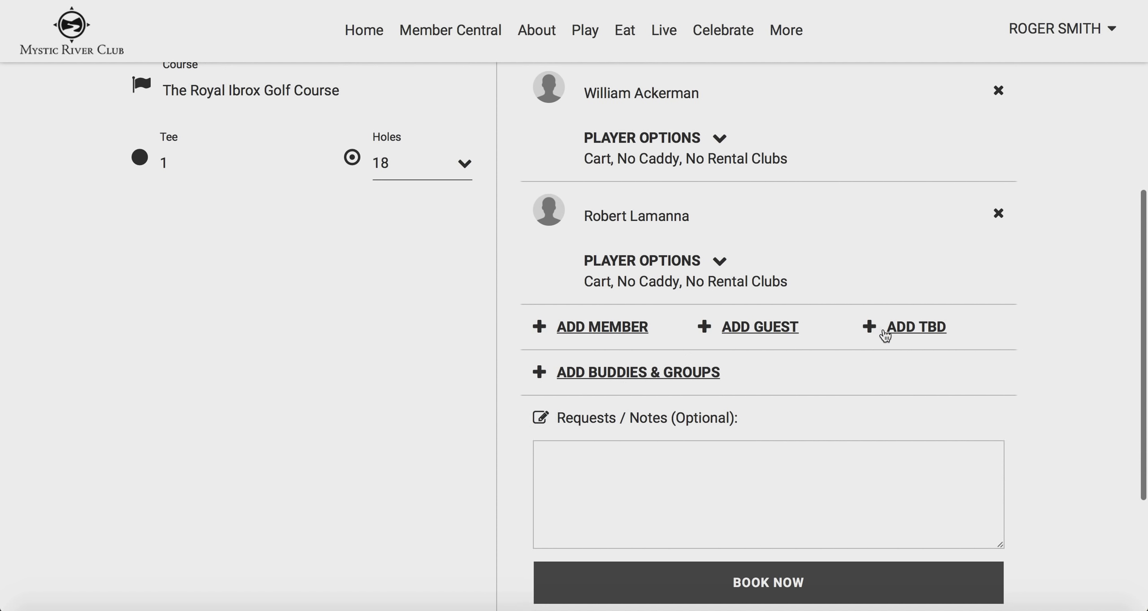
pyautogui.click(884, 331)
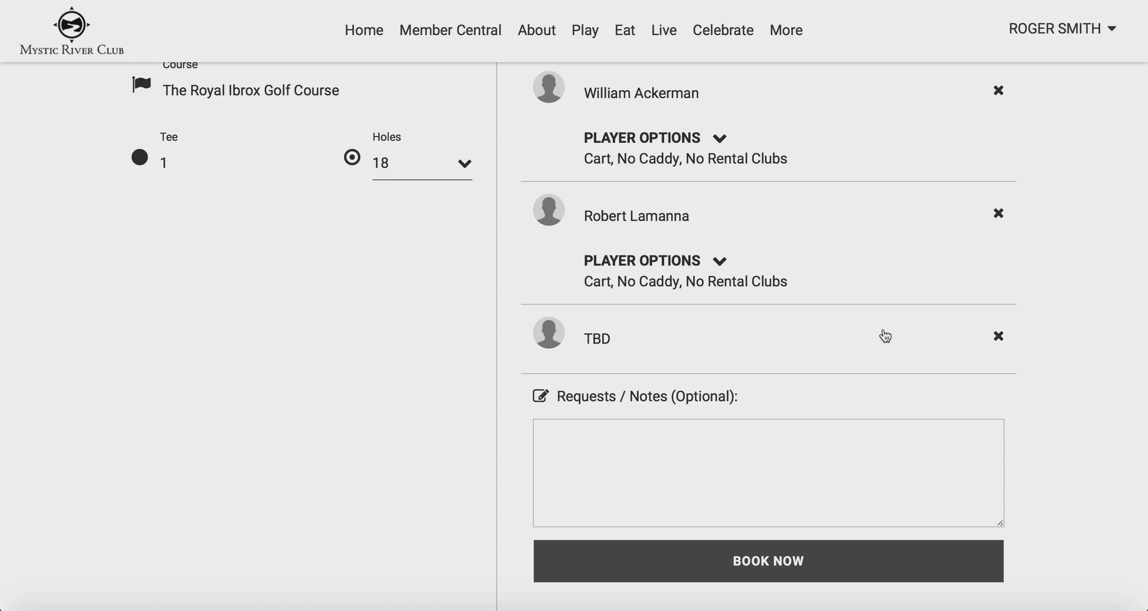
pyautogui.click(997, 337)
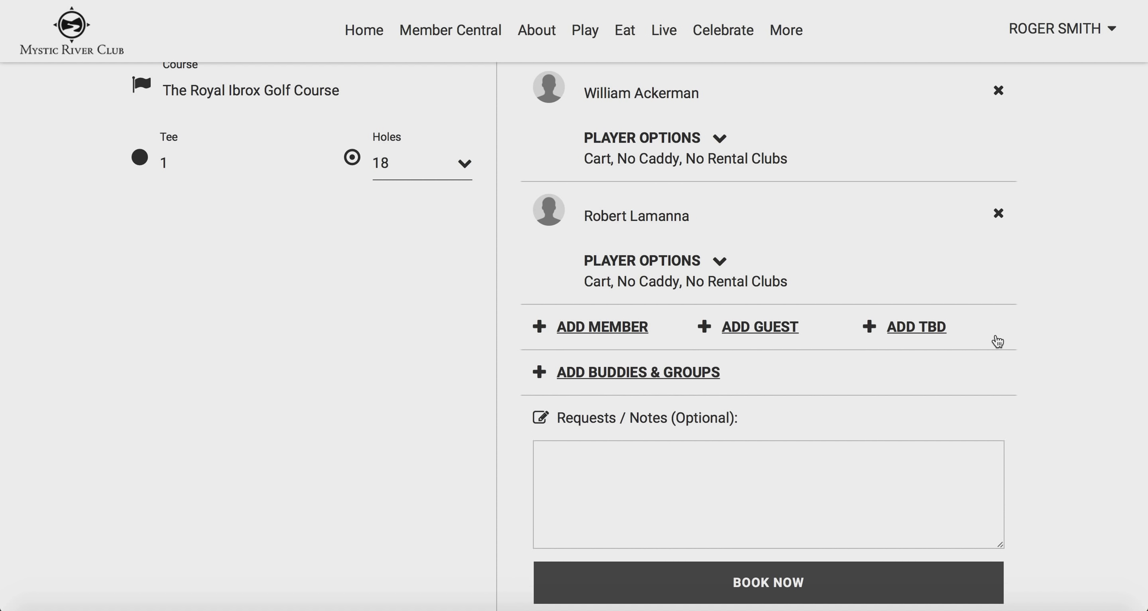
# Pick a buddy from the My Buddies list to fill the fourth player spot
pyautogui.click(589, 372)
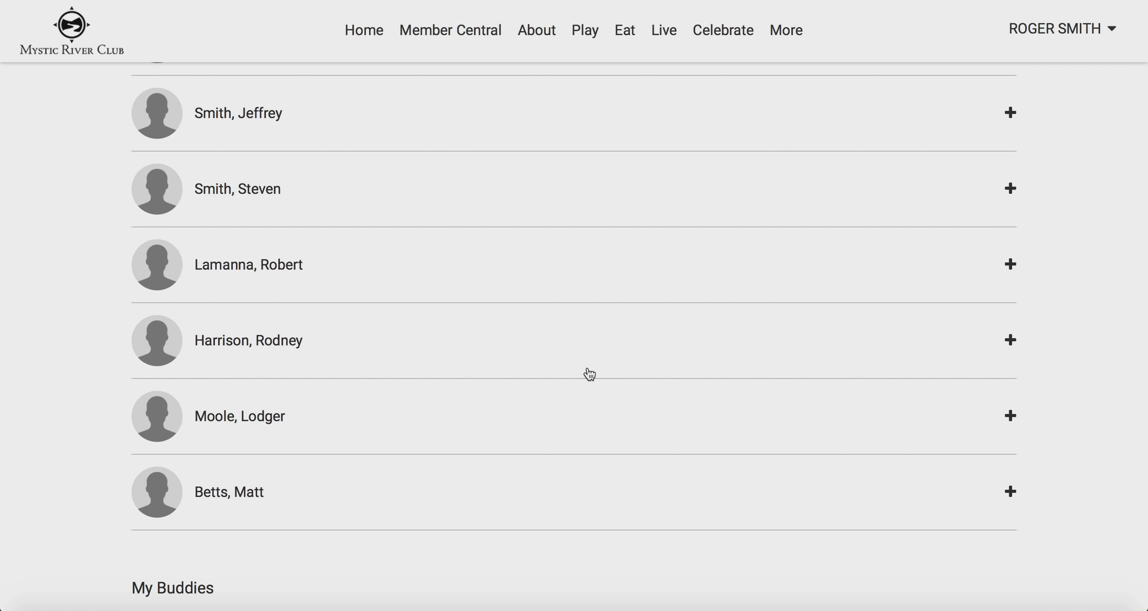
pyautogui.scroll(10, 589, 374)
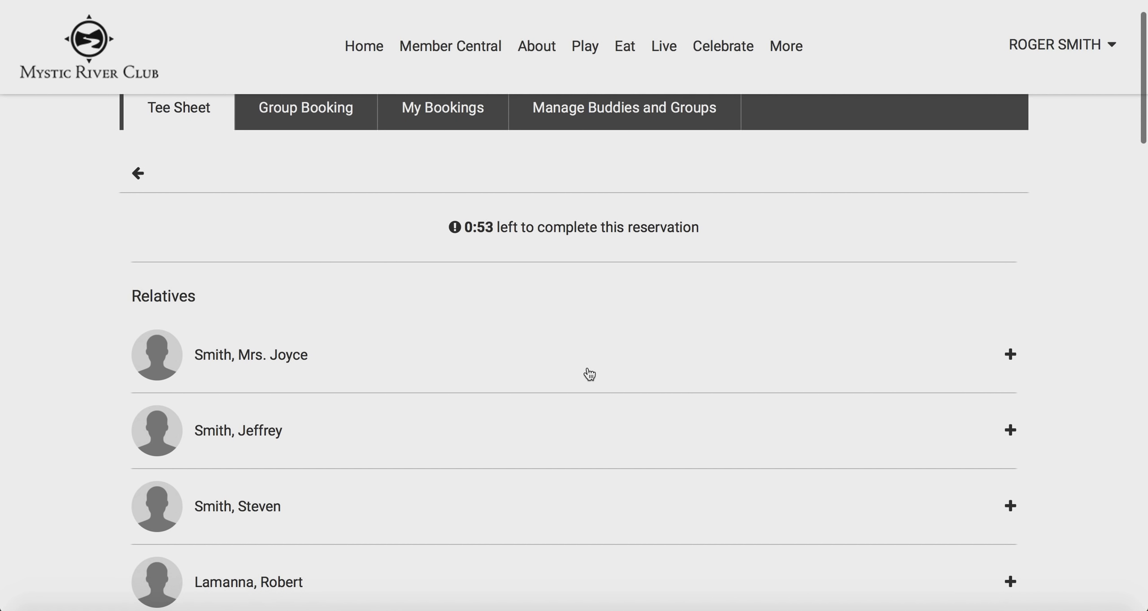
pyautogui.scroll(-5, 589, 373)
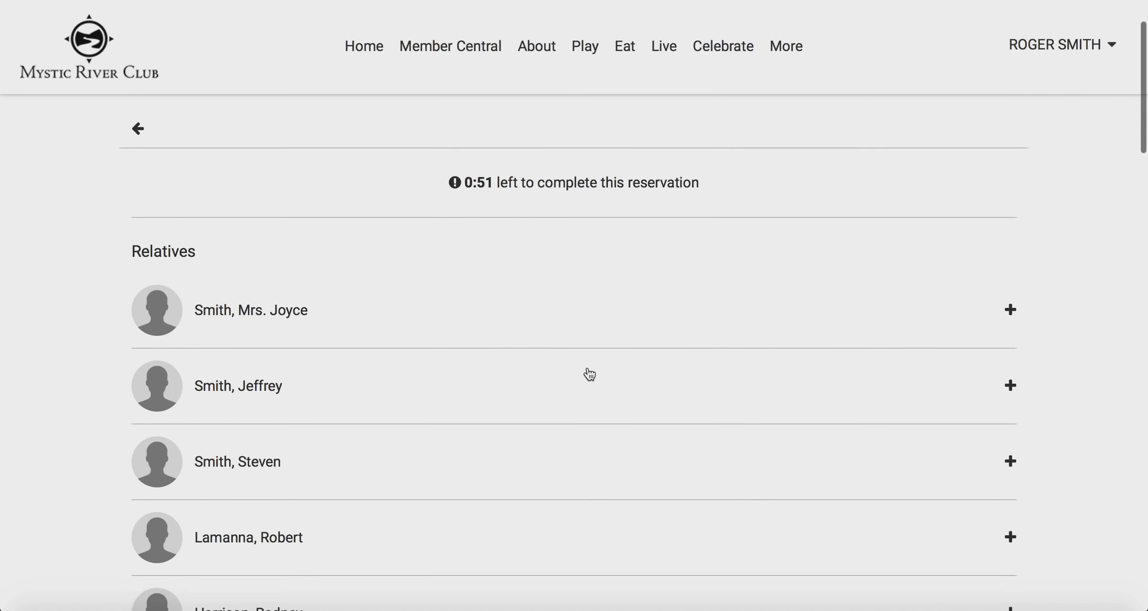
pyautogui.scroll(-6, 589, 374)
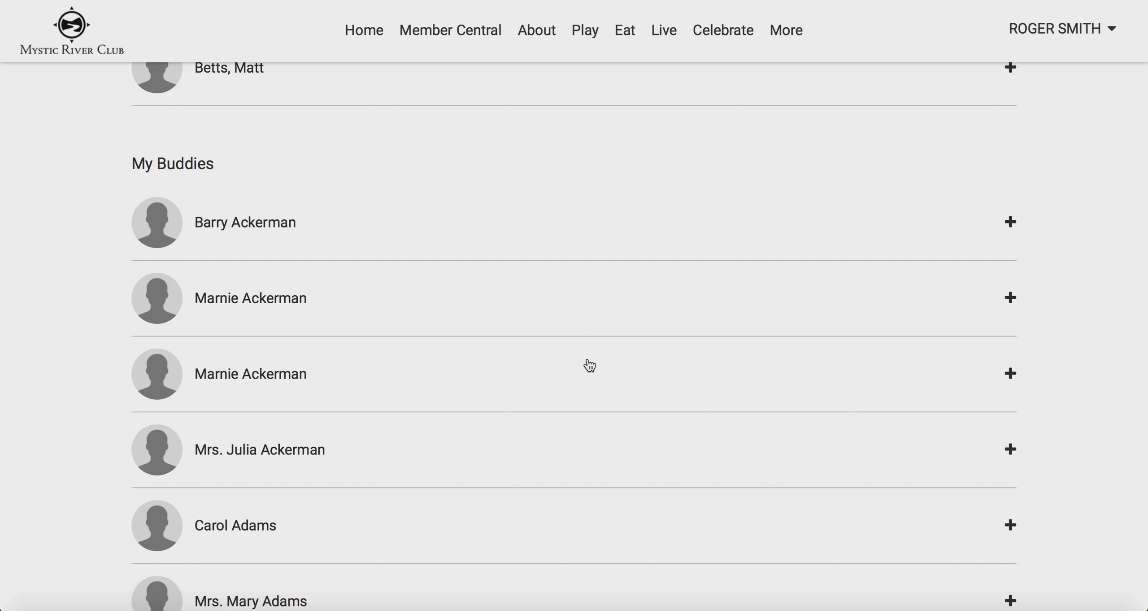
pyautogui.scroll(-10, 589, 366)
pyautogui.scroll(-15, 589, 360)
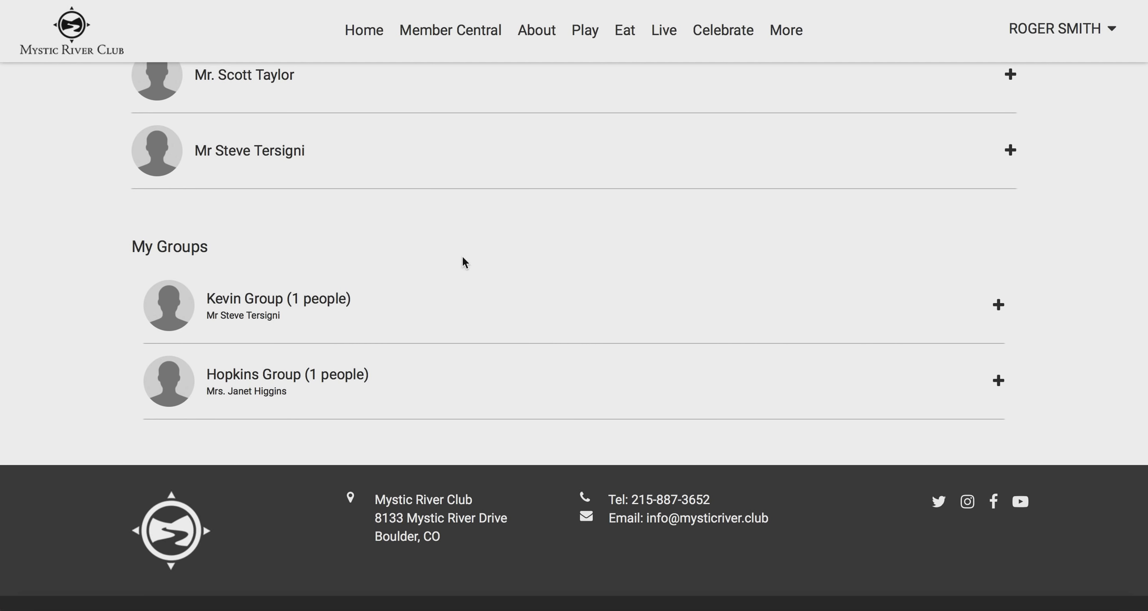
pyautogui.scroll(2, 463, 258)
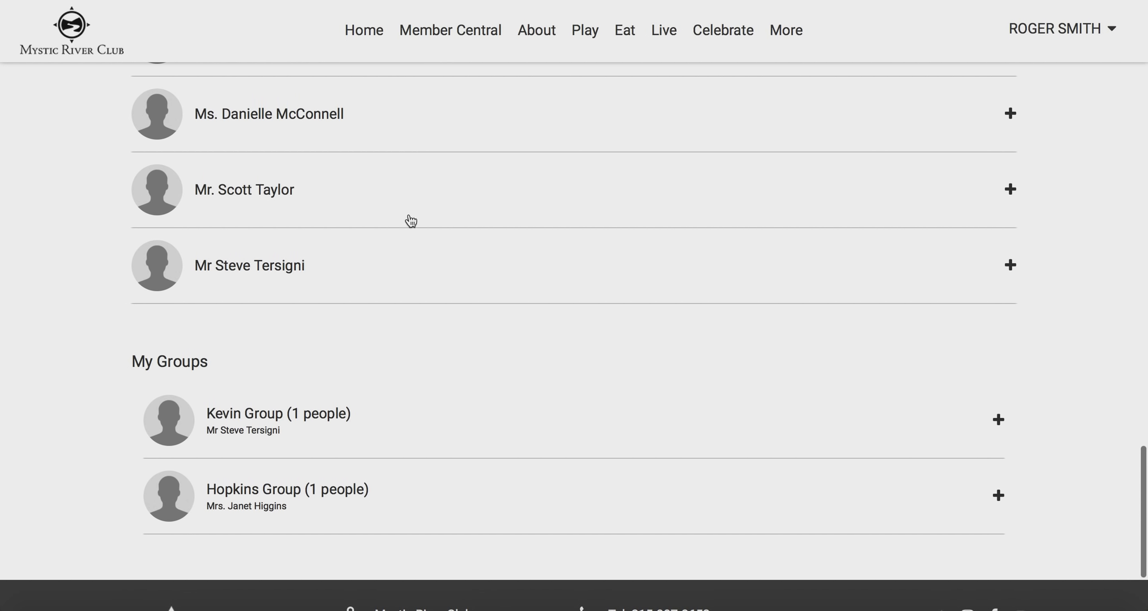
pyautogui.click(403, 207)
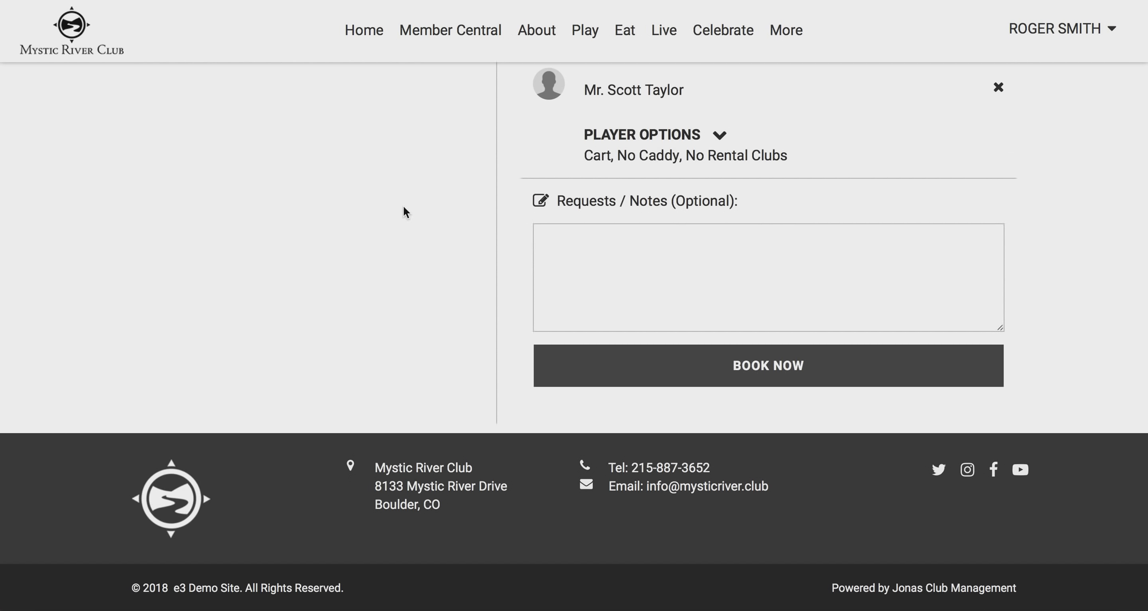
# Review the first player's cart, caddy and rental options, then collapse them
pyautogui.hscroll(-3, 1053, 197)
pyautogui.scroll(5, 1052, 197)
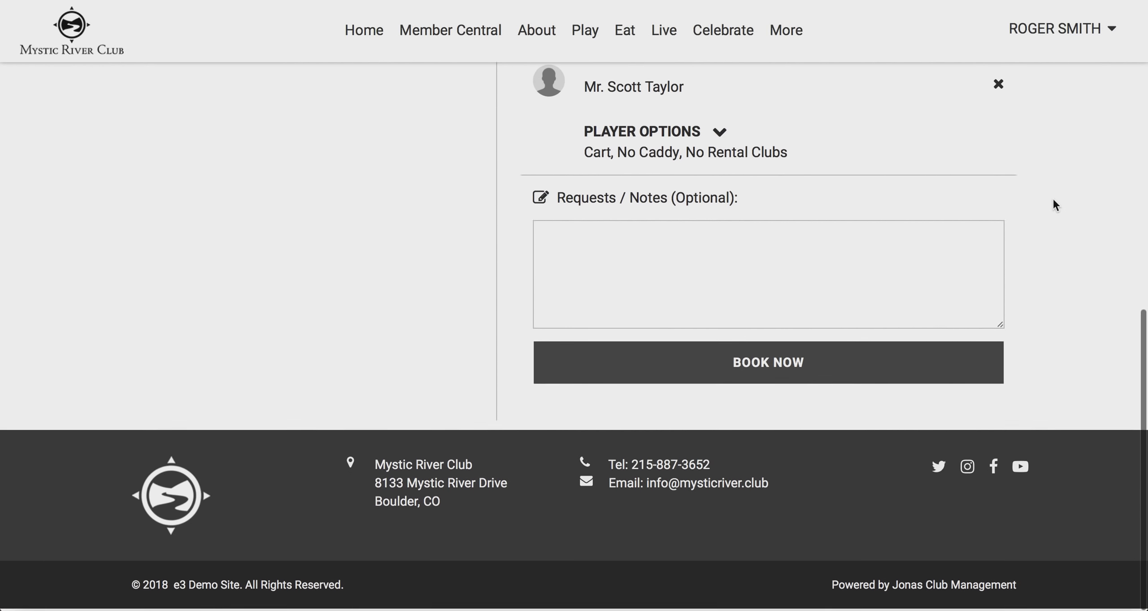
pyautogui.scroll(5, 1053, 199)
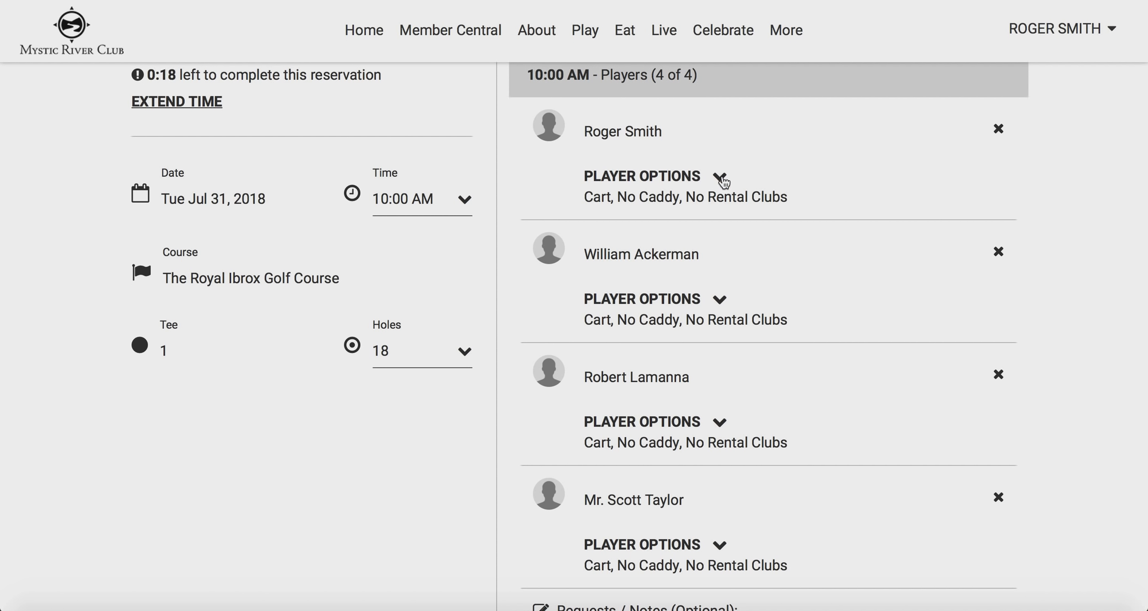
pyautogui.click(719, 177)
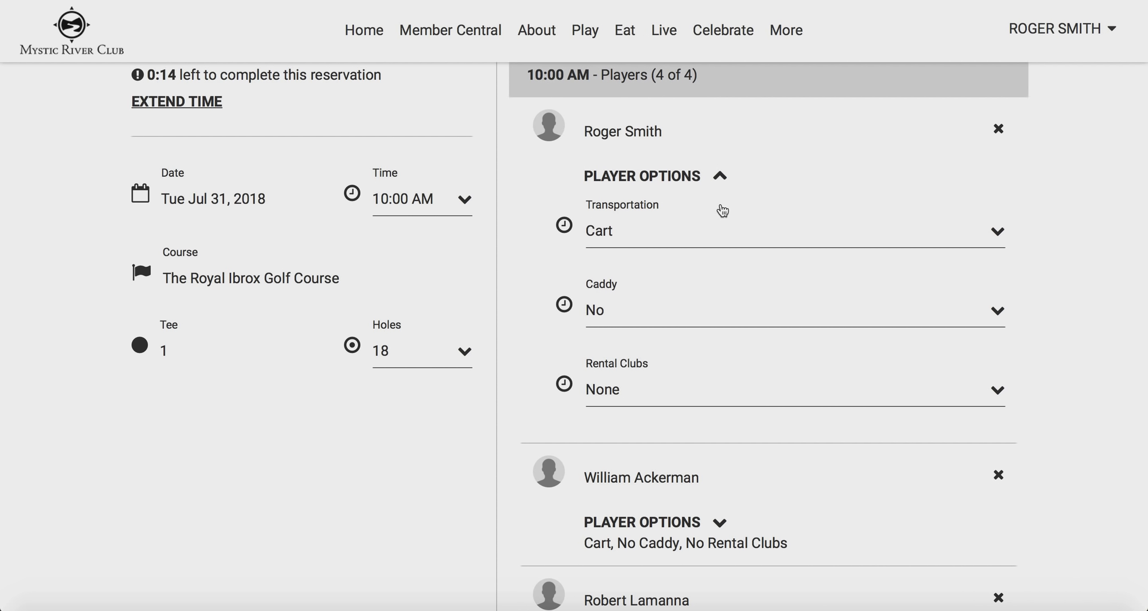
pyautogui.click(1089, 238)
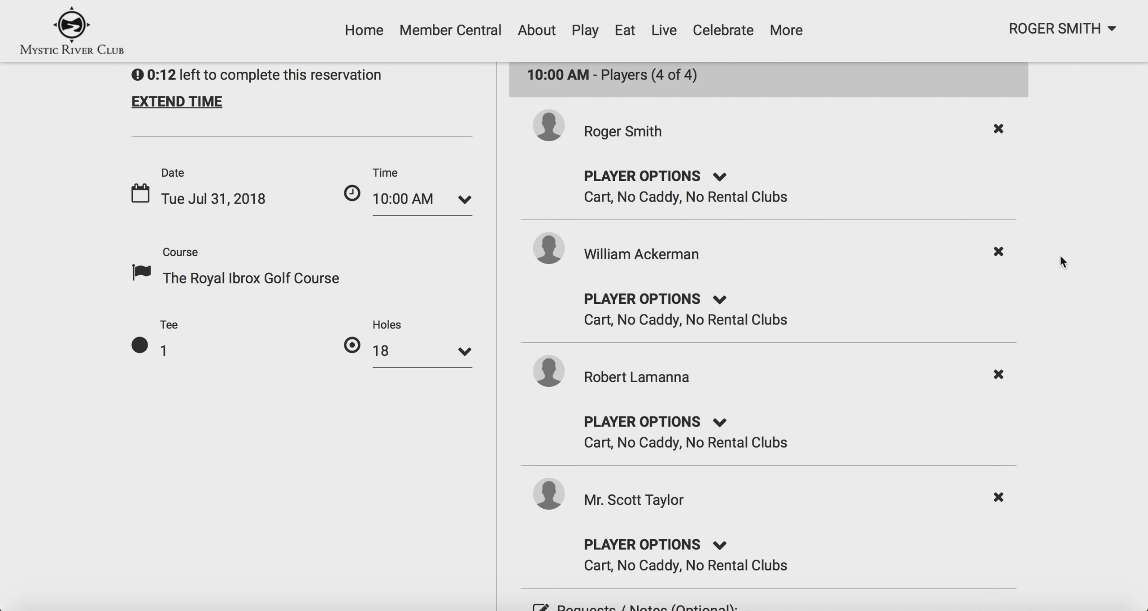
# Set the guest player's Rental Clubs to MensRH and collapse the guest's options
pyautogui.click(721, 422)
pyautogui.scroll(-2, 725, 422)
pyautogui.scroll(-3, 725, 422)
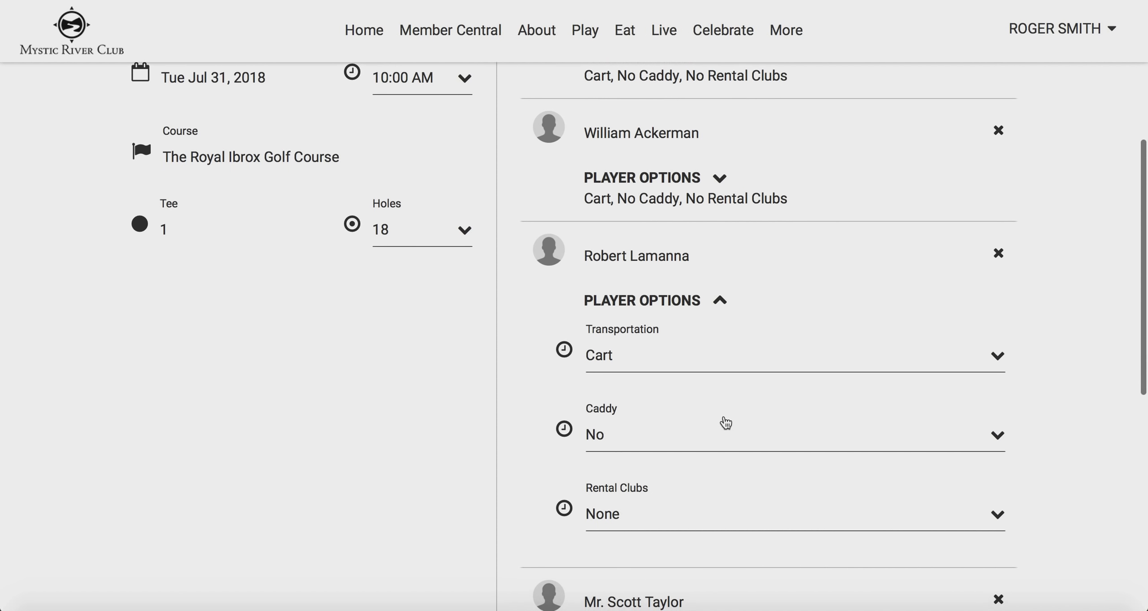
pyautogui.scroll(2, 725, 405)
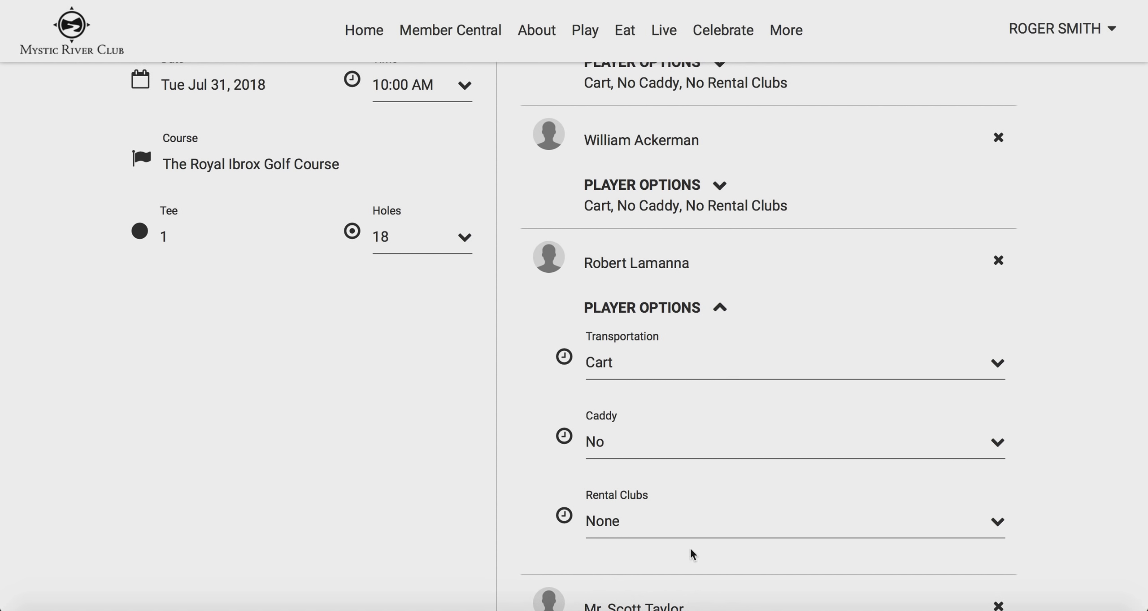
pyautogui.click(691, 530)
pyautogui.scroll(-6, 687, 528)
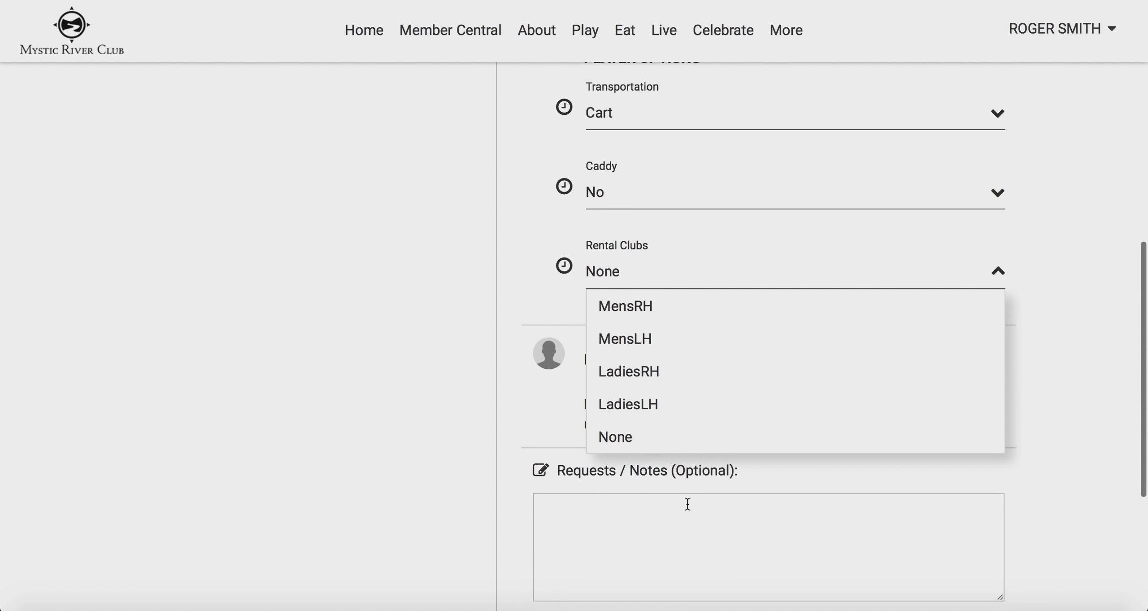
pyautogui.click(638, 310)
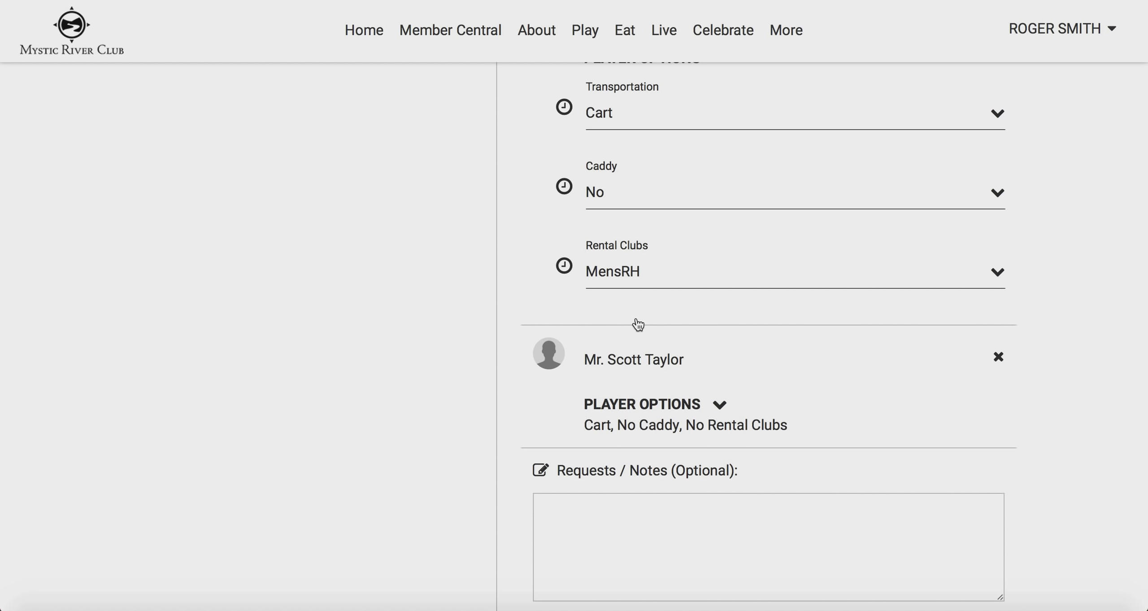
pyautogui.click(1048, 238)
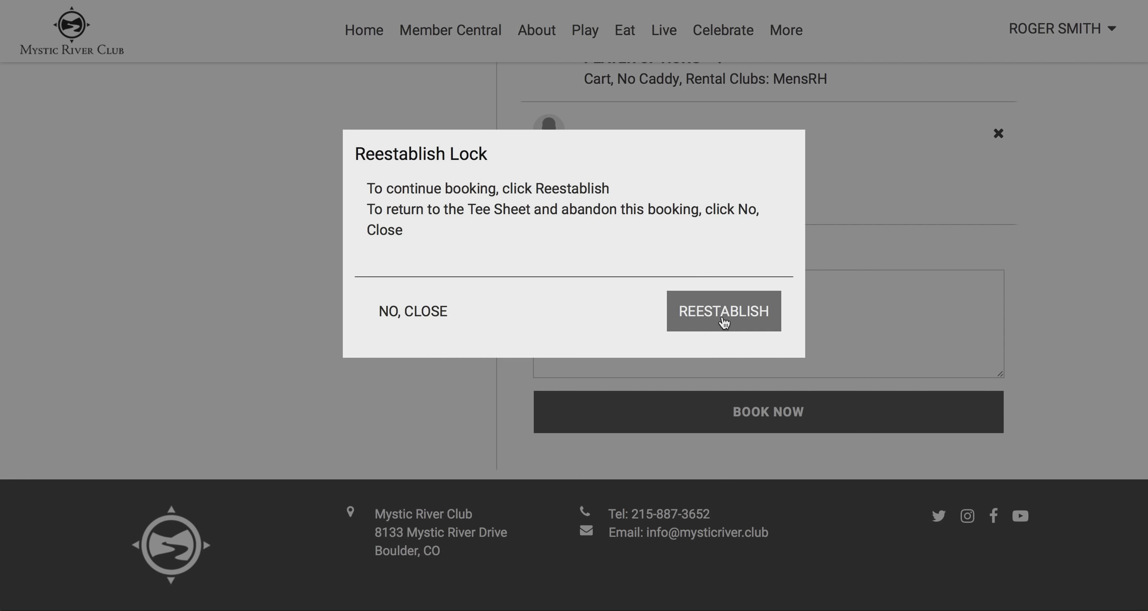
# Confirm REESTABLISH in the Reestablish Lock dialog to resume the booking
pyautogui.click(724, 318)
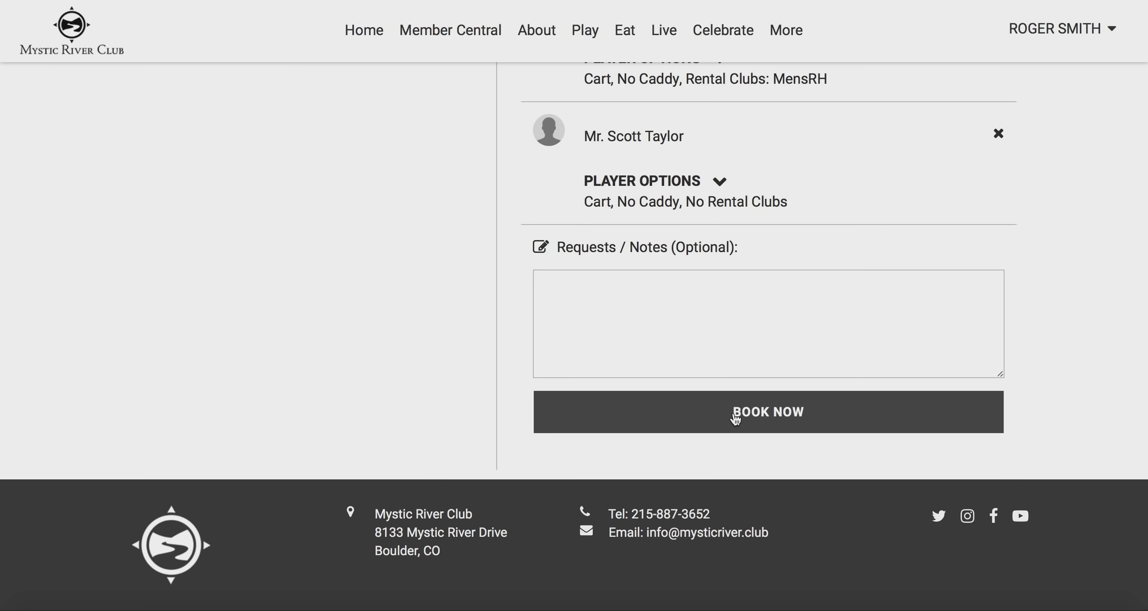
# Submit the four-player reservation with BOOK NOW to receive a confirmation number
pyautogui.click(735, 414)
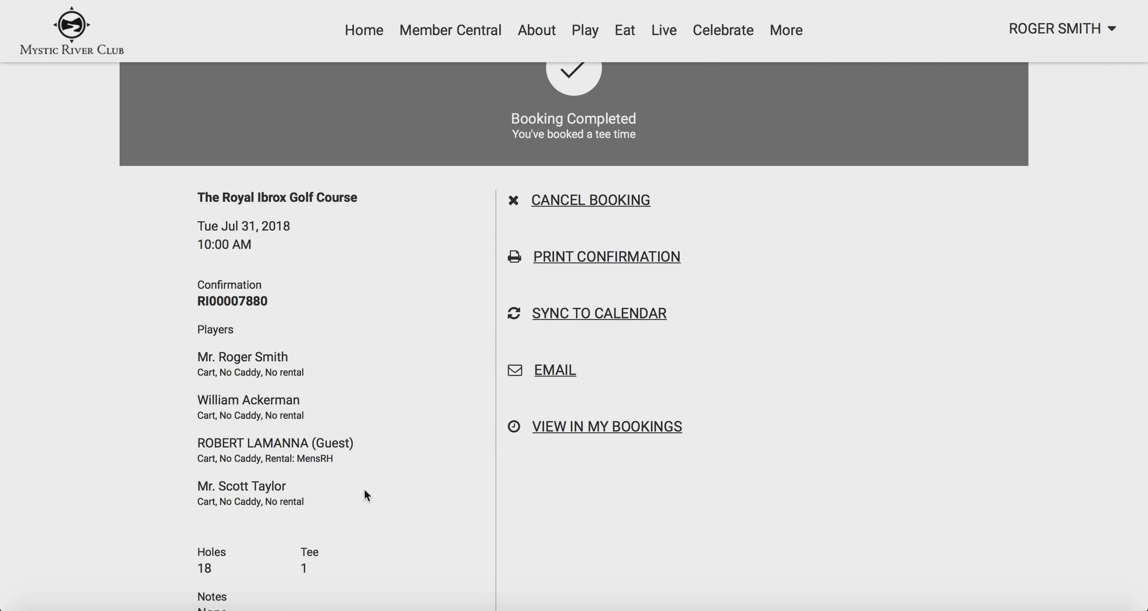
pyautogui.scroll(-2, 364, 490)
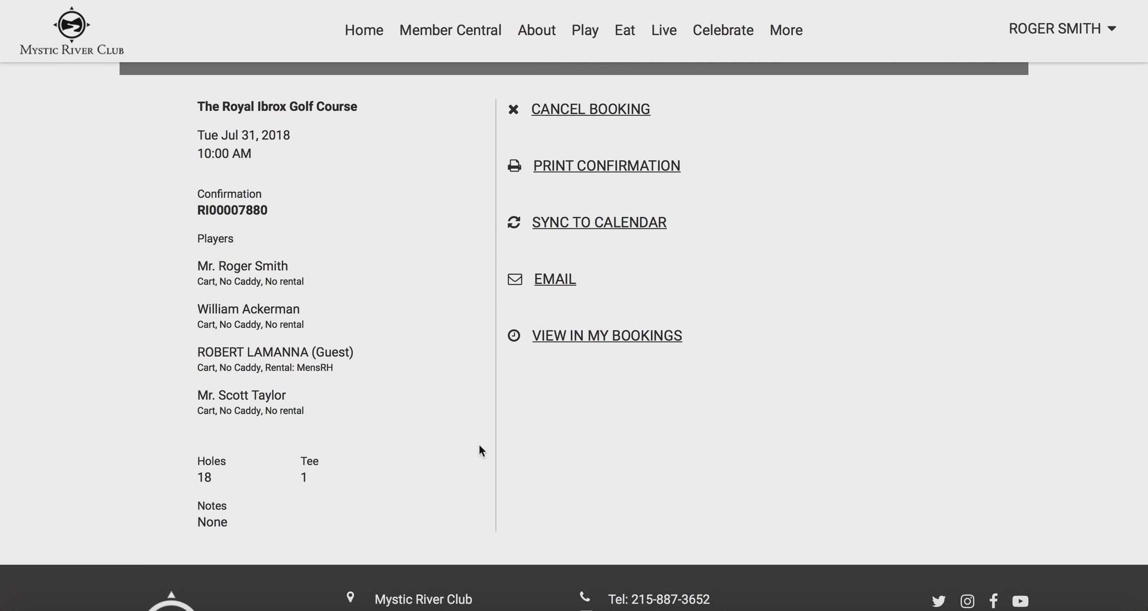
pyautogui.scroll(2, 552, 452)
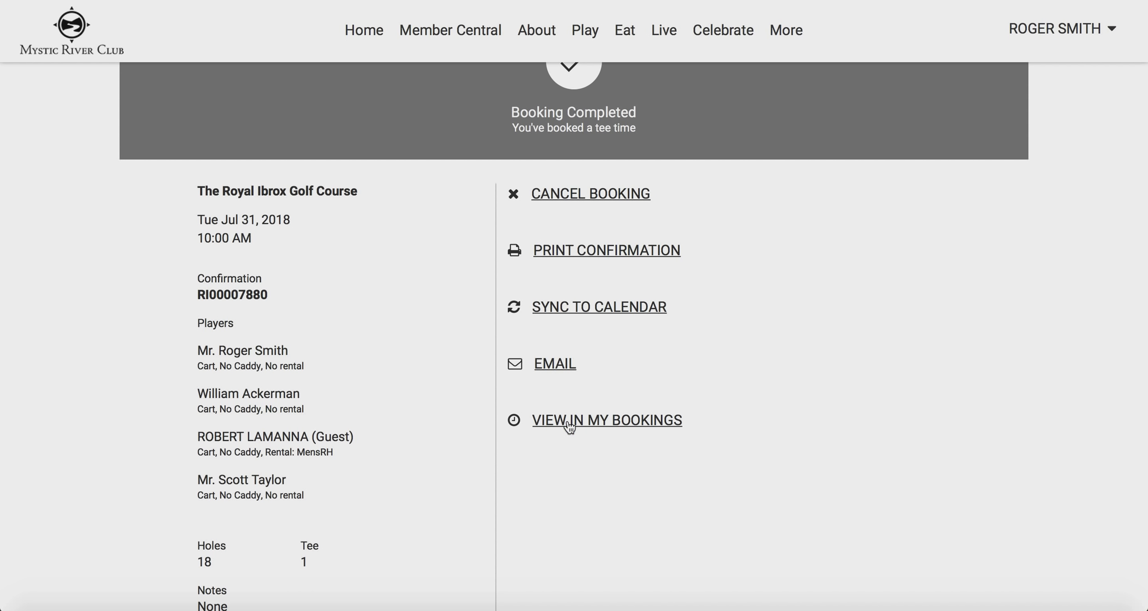
pyautogui.scroll(-1, 933, 310)
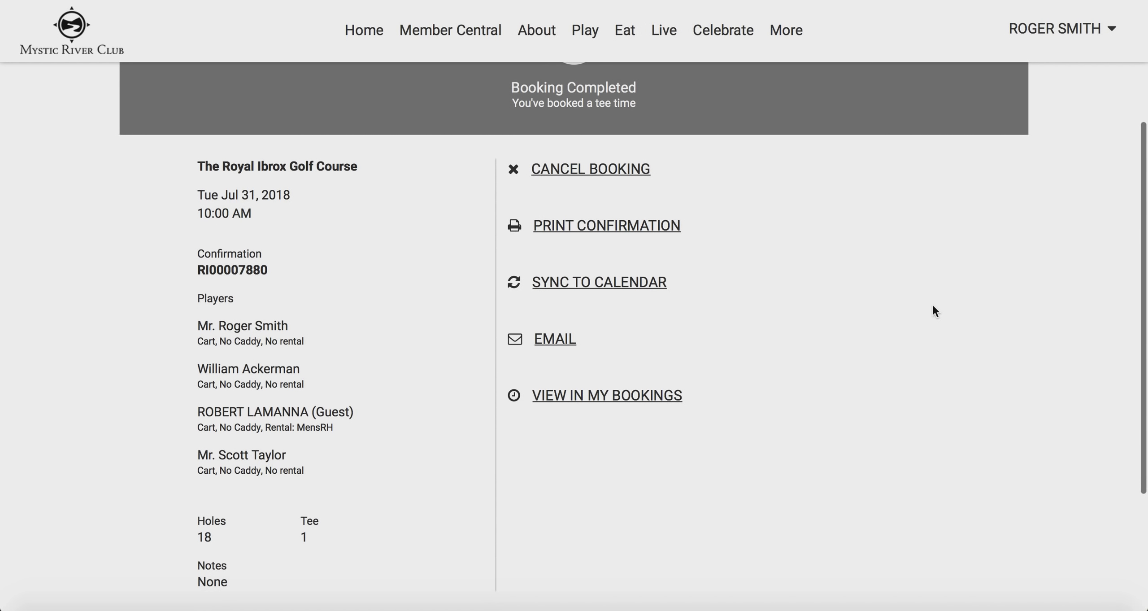